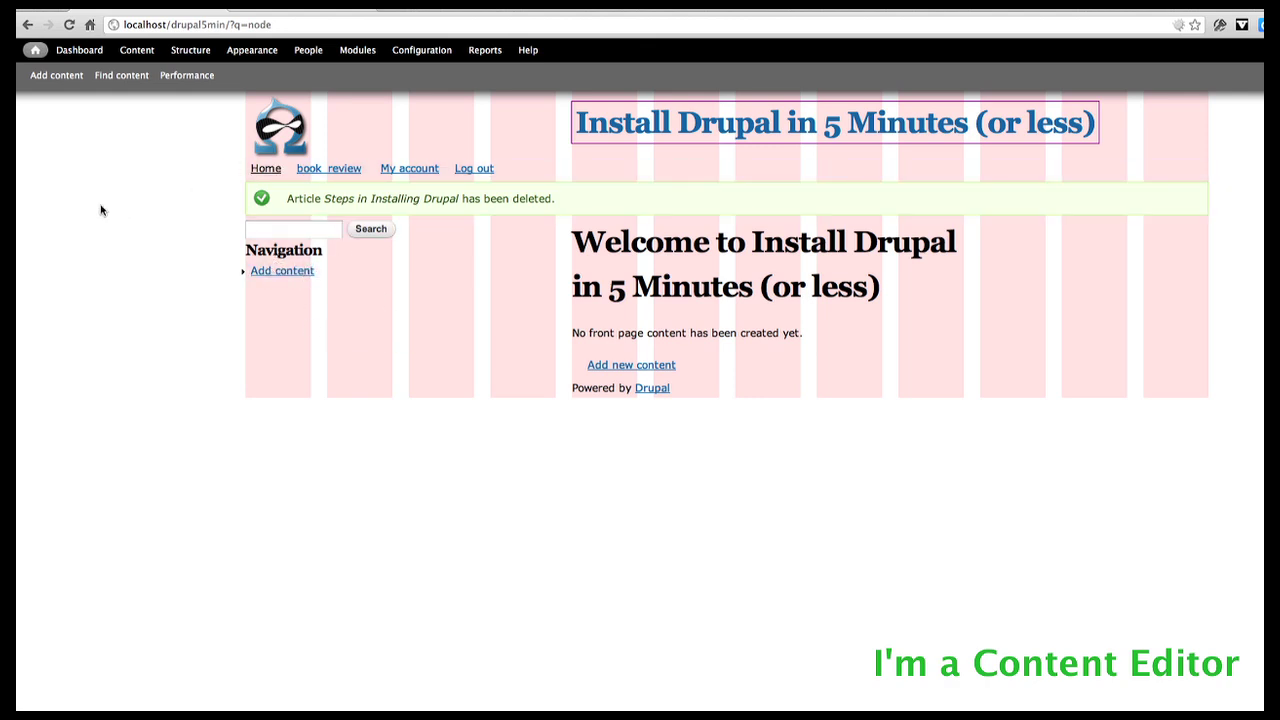
Step: Open the form for creating a new Article
left_click(133, 52)
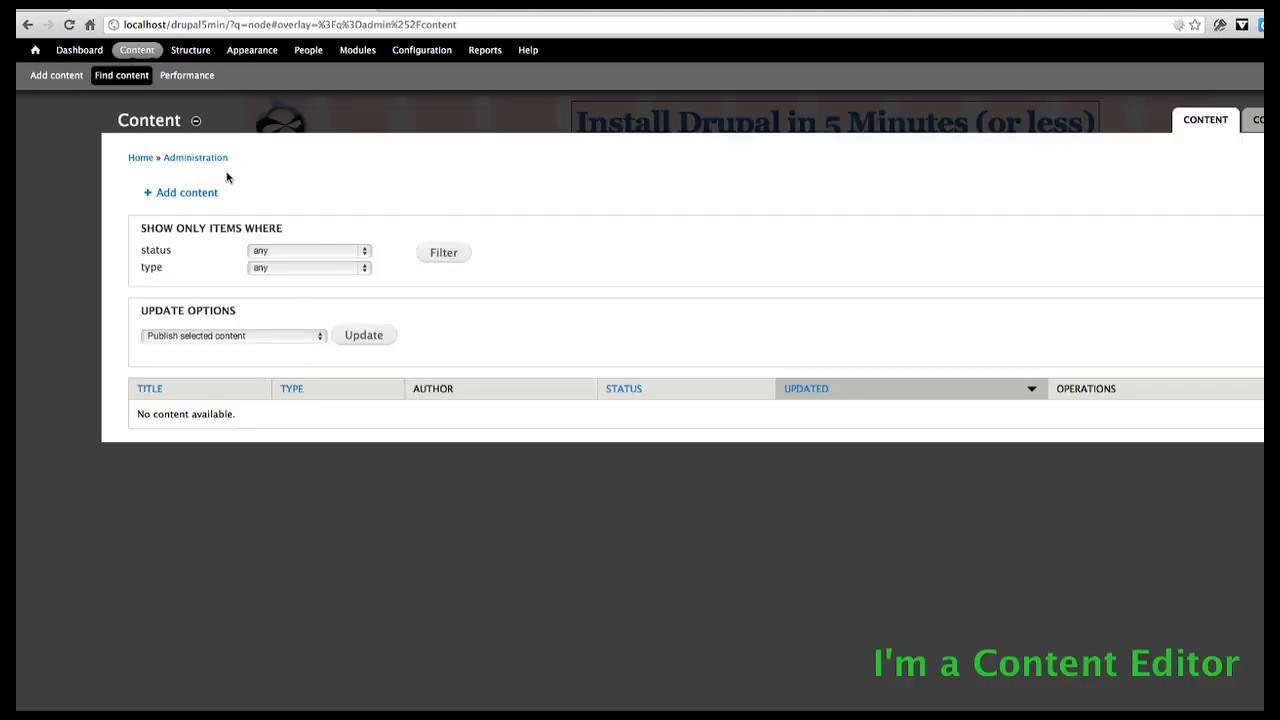
left_click(204, 195)
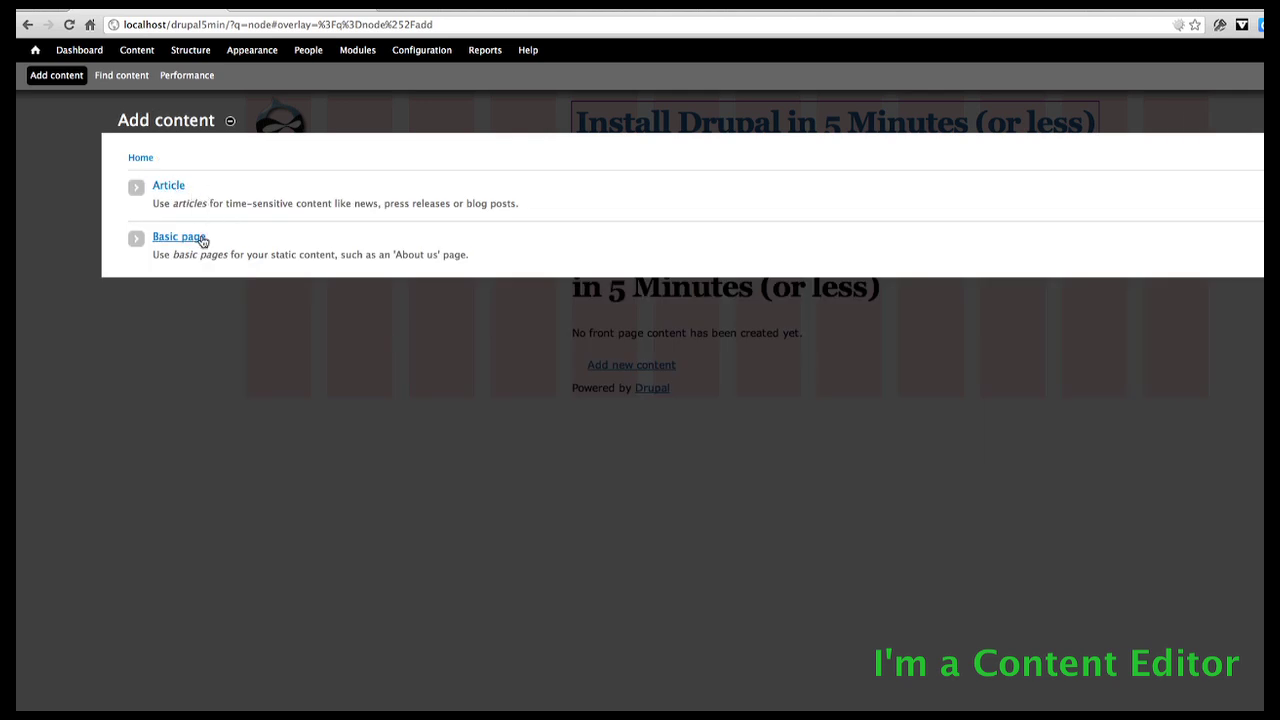
left_click(169, 189)
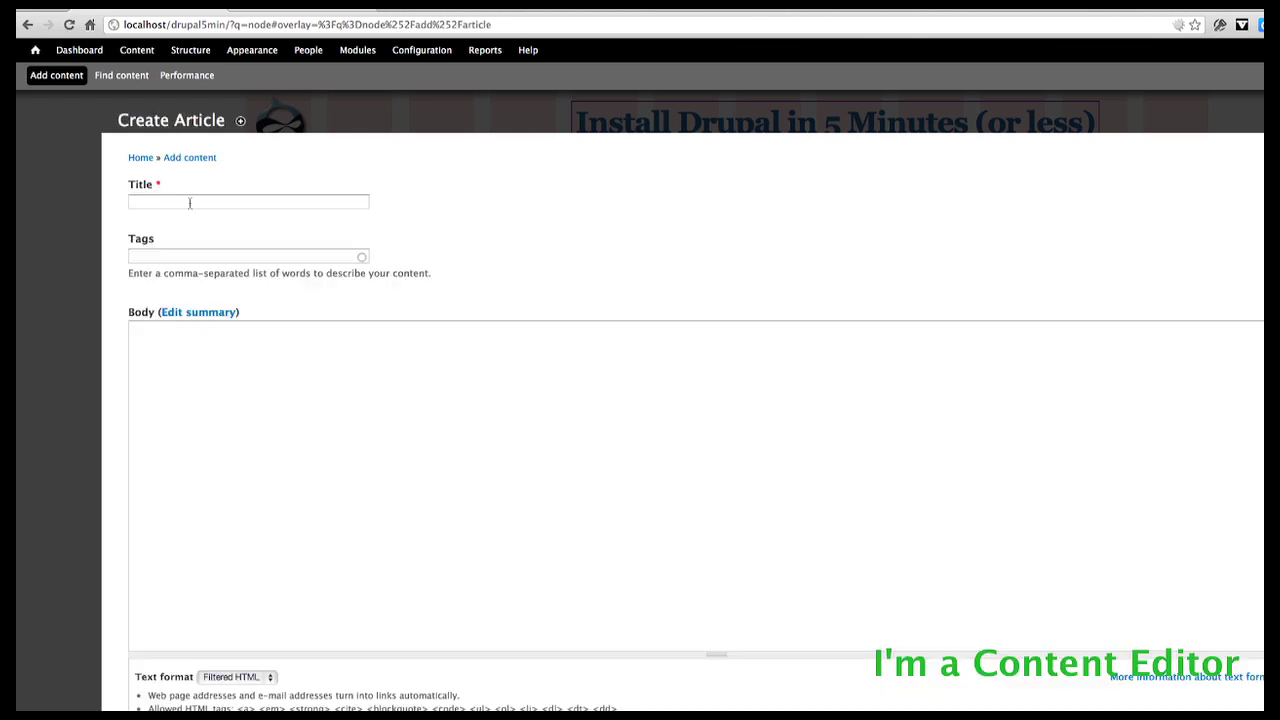
Step: Title the article "Installing Drupal 7 In Five Minutes" and tag it "Drupal 7, installation"
left_click(184, 203)
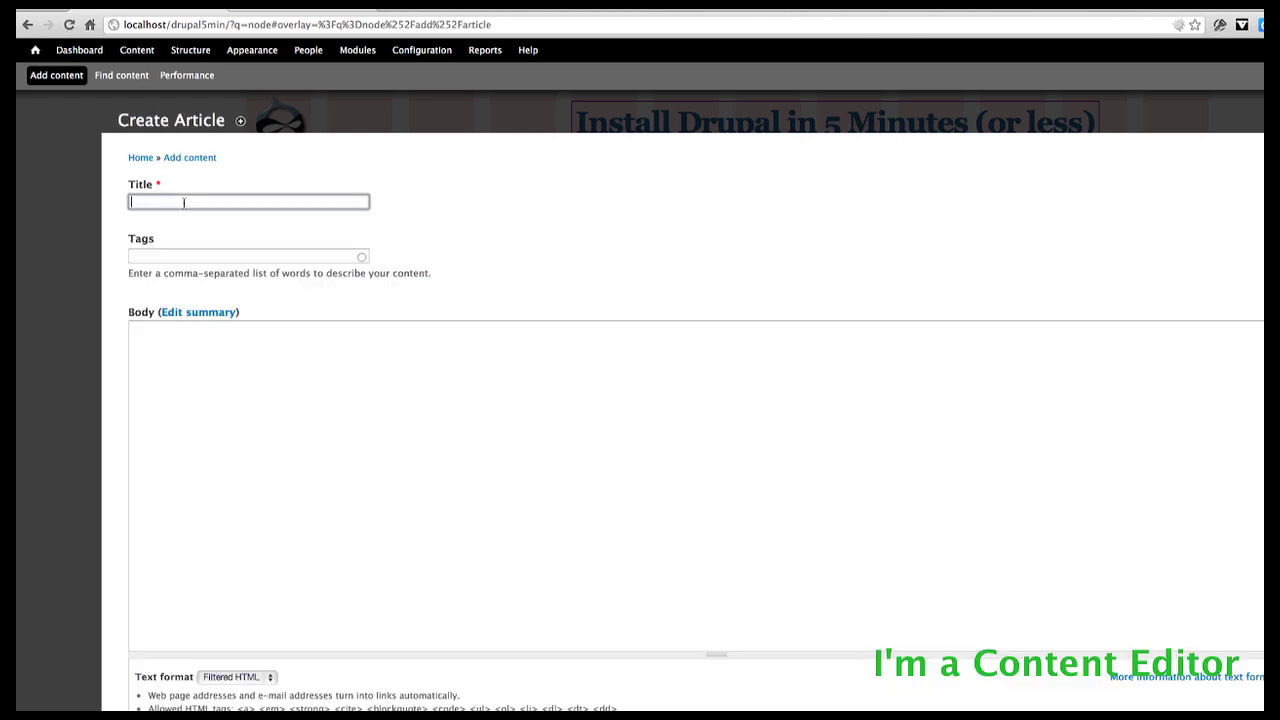
type("Installing Drupal 7 In Five Minutes")
left_click(163, 258)
type("Drupal")
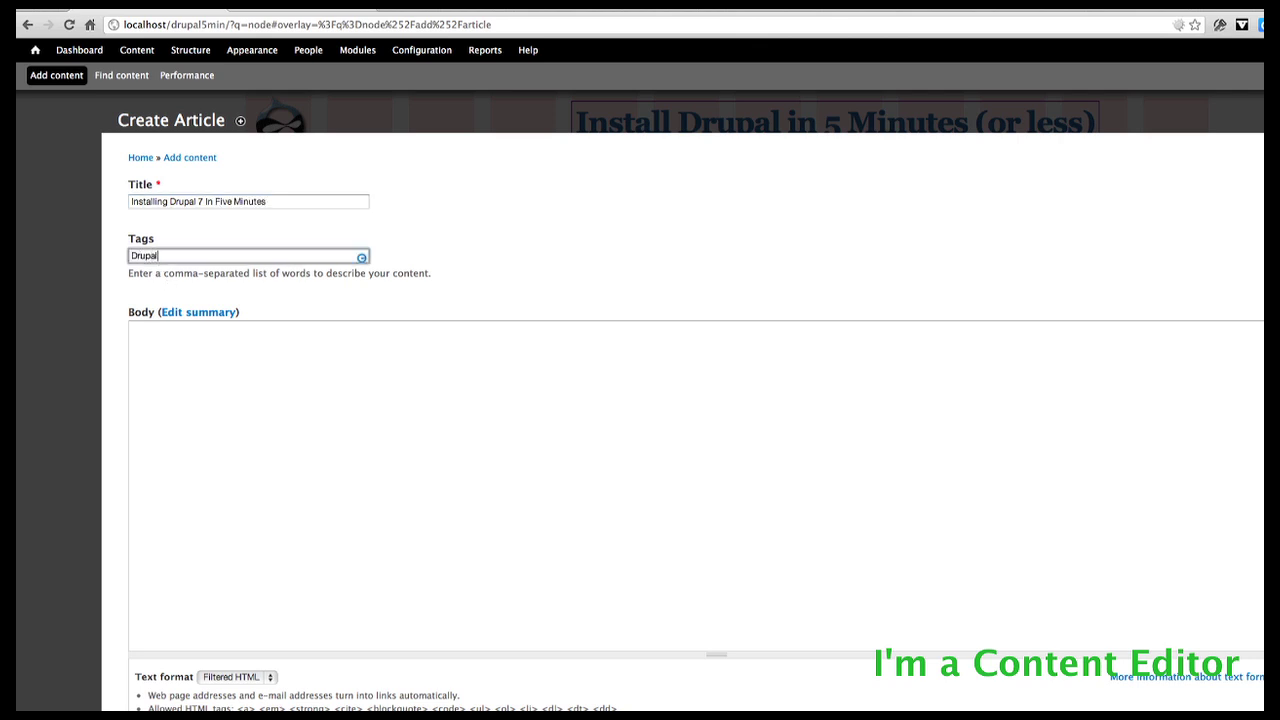
type(" 7, installation")
Step: Check the prepared article text in content.txt, then paste the copied Drupal installation steps into the article's body
key("super+Tab")
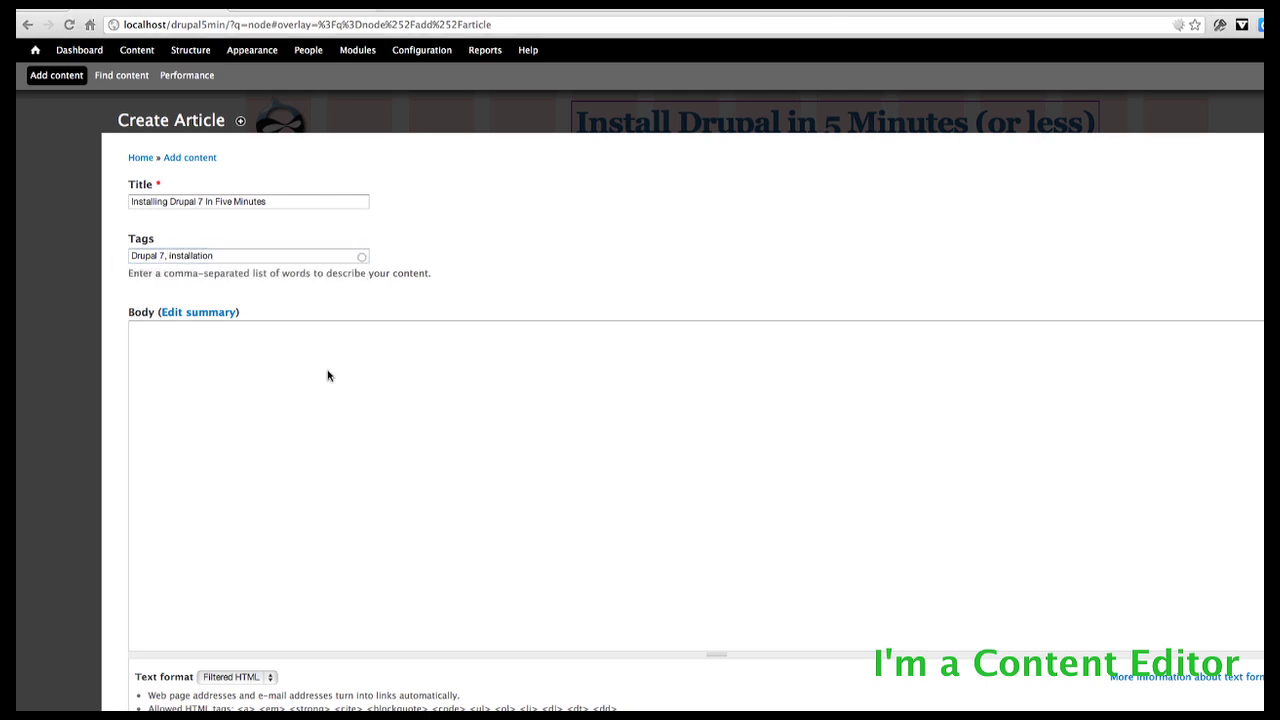
key("super+Tab")
key("super+Tab")
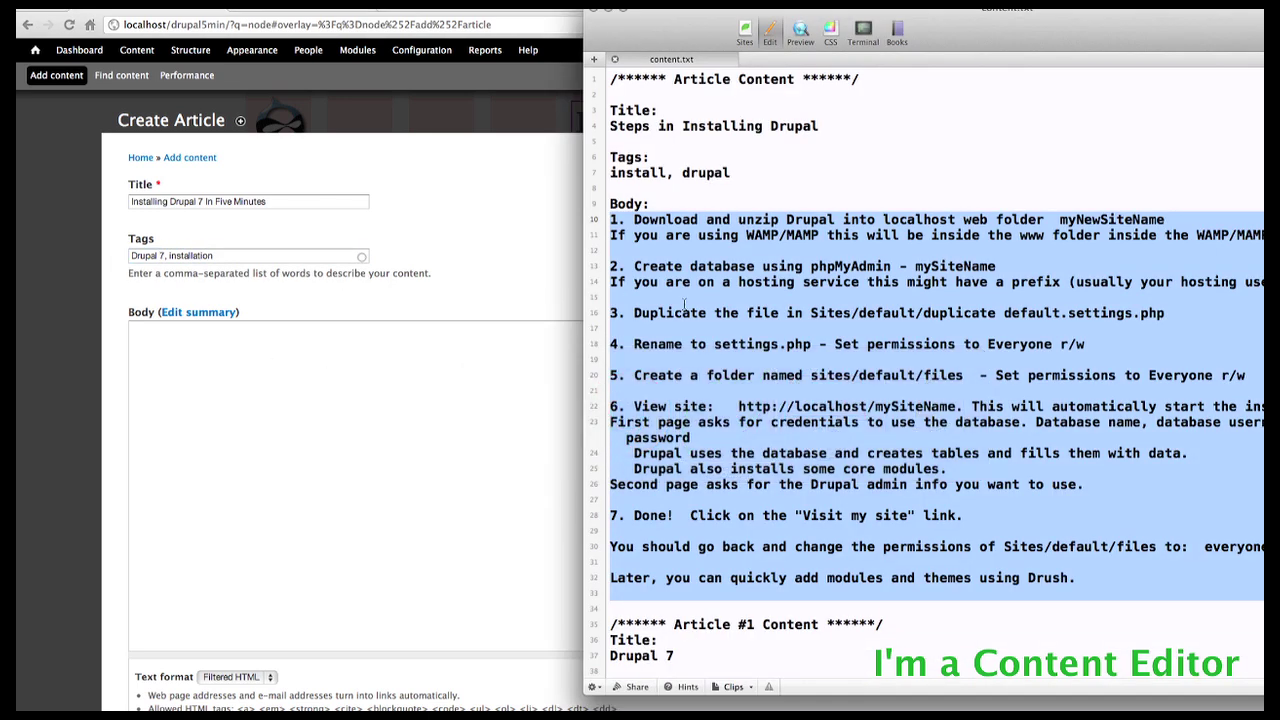
left_click(137, 423)
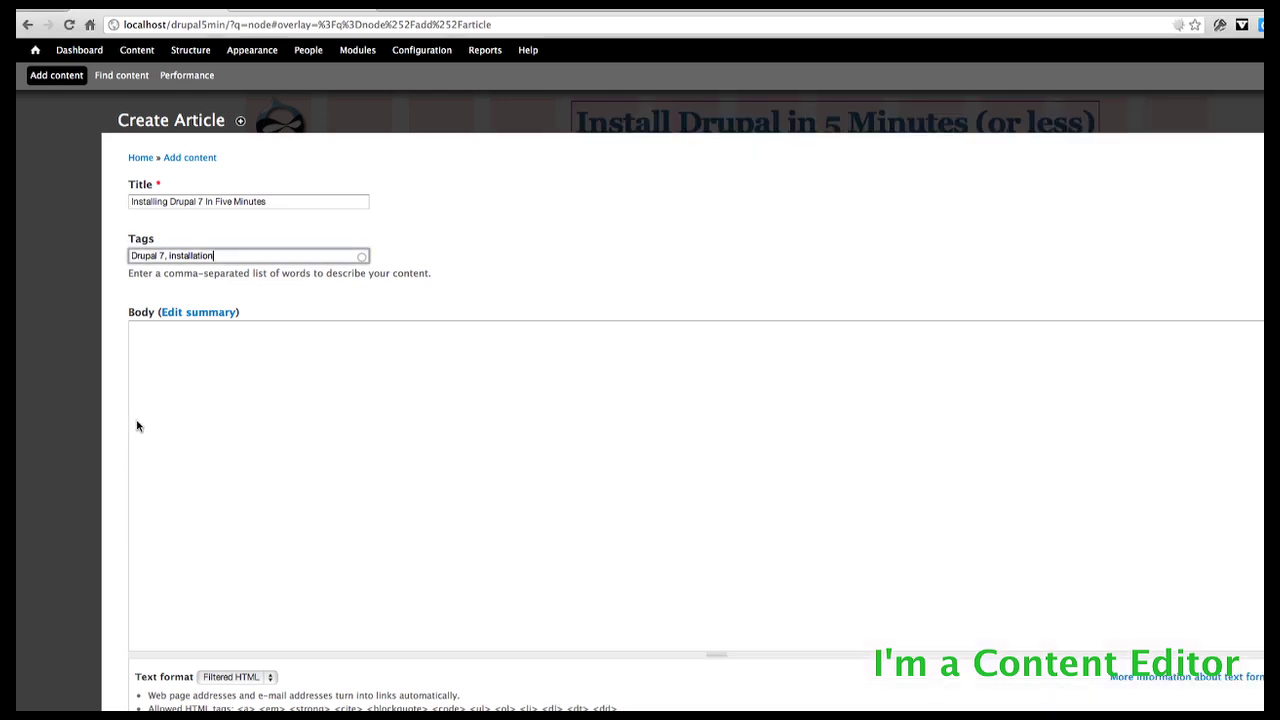
left_click(272, 358)
key("super+v")
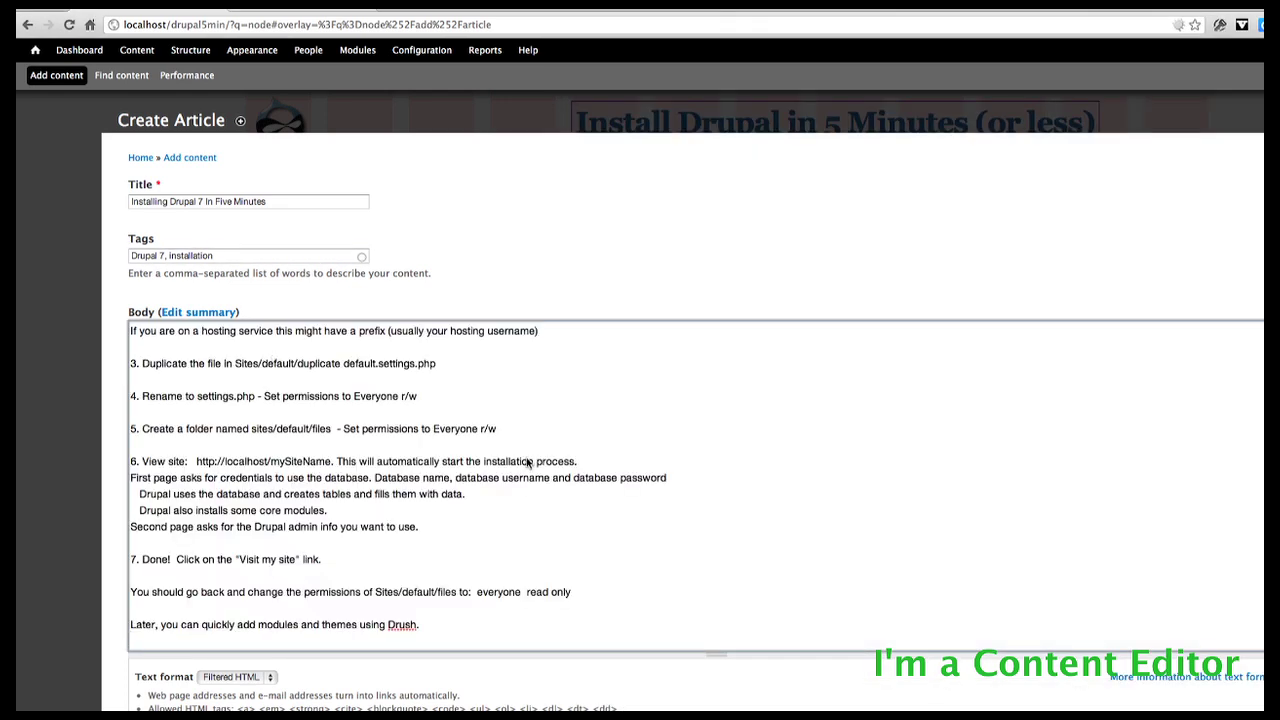
Step: Save the new article with its default text format and publishing options
scroll(449, 477, "down", 5)
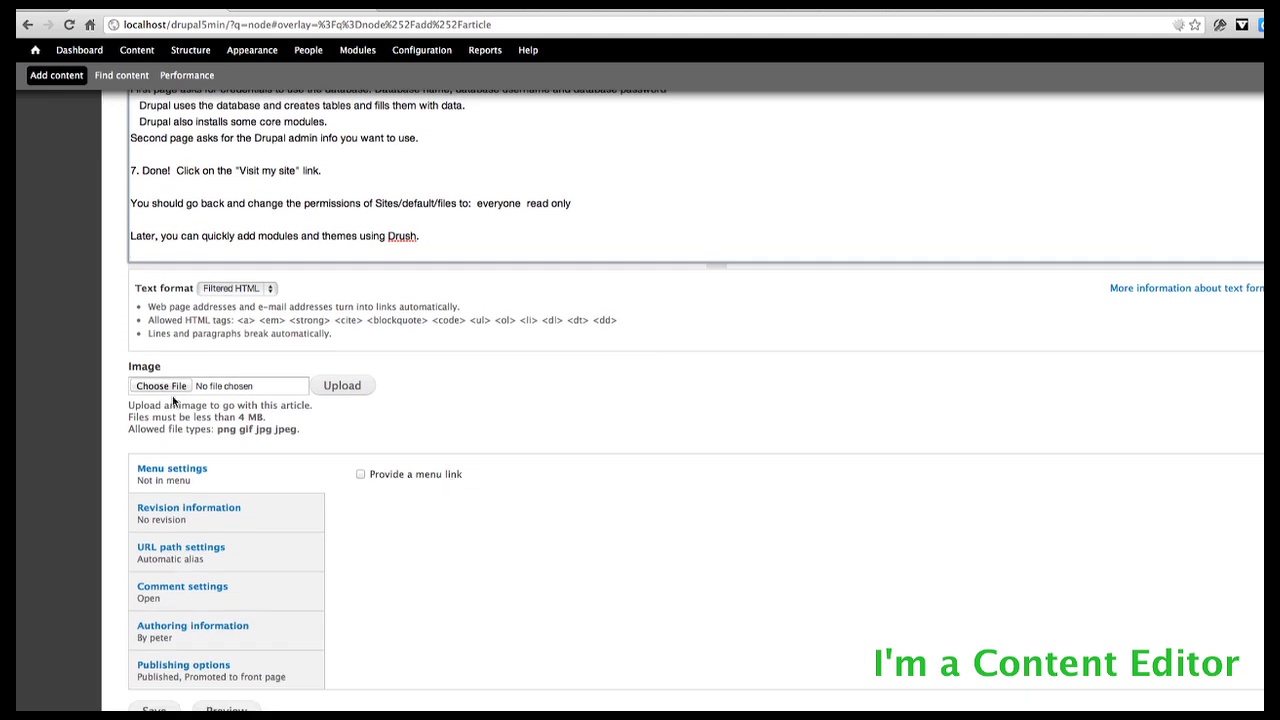
scroll(298, 505, "down", 1)
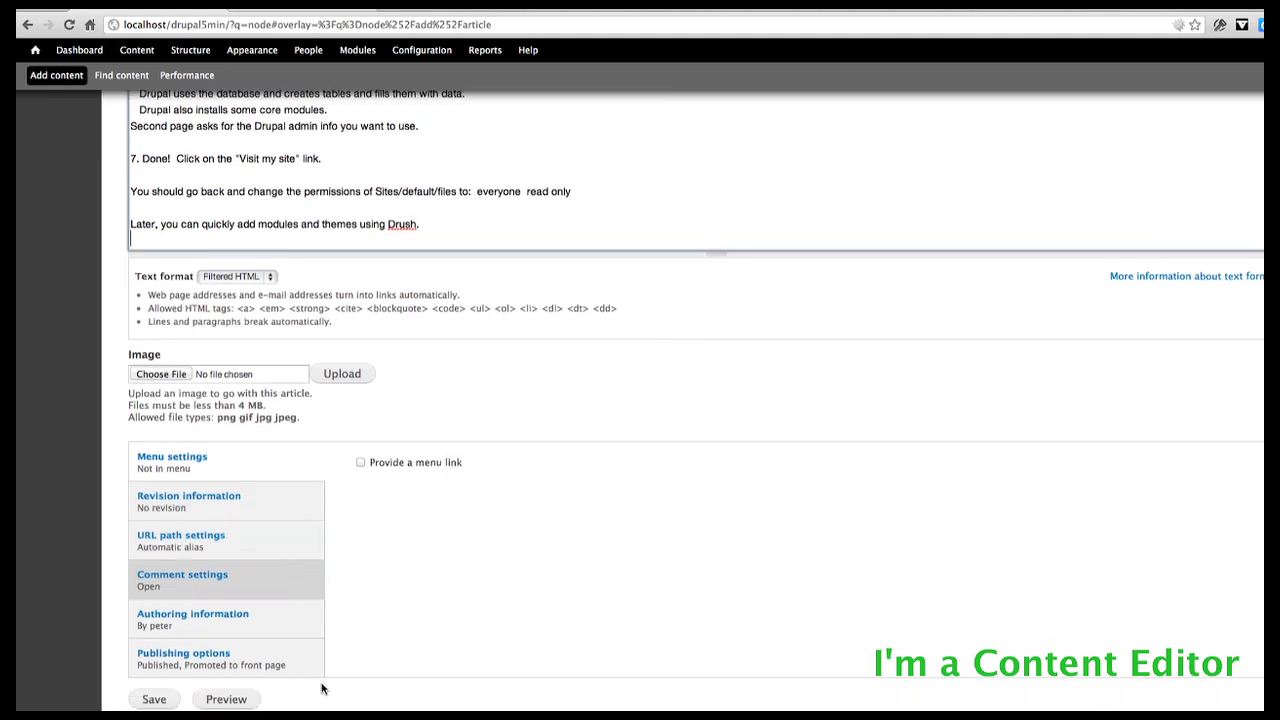
left_click(148, 702)
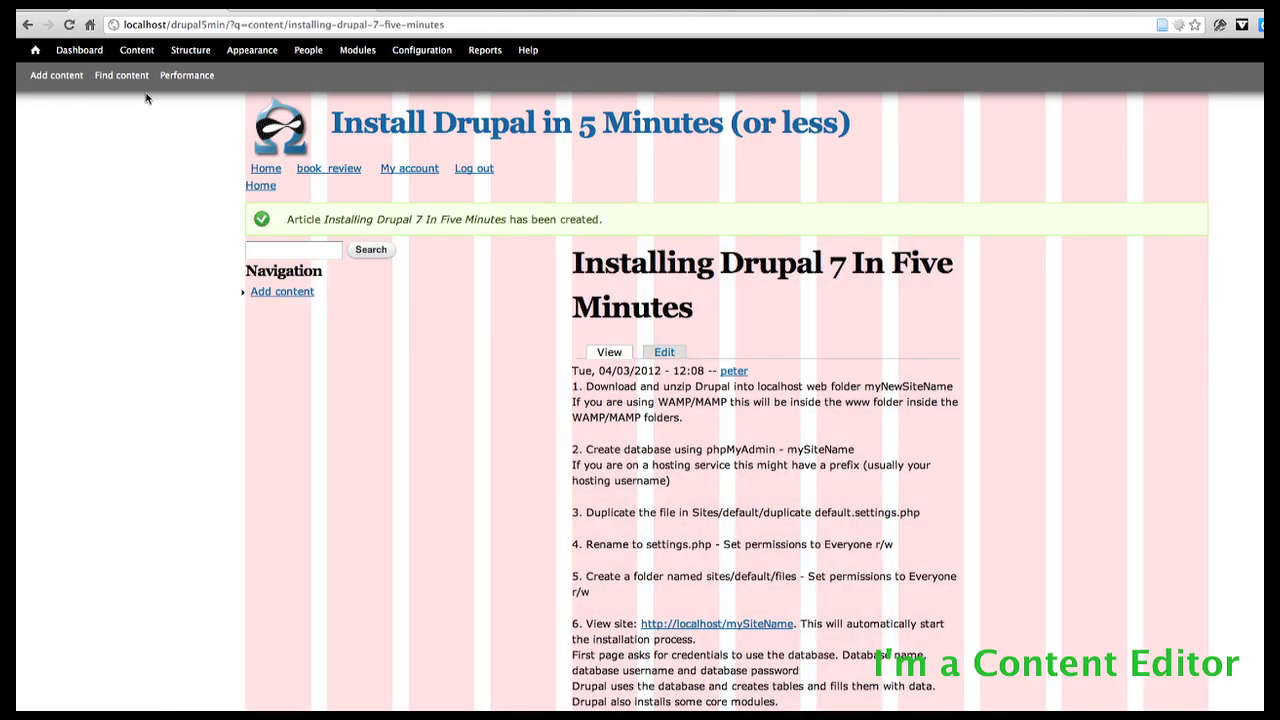
Step: View the site's front page, then open the "Installing Drupal 7 In Five Minutes" article and read through it
left_click(35, 50)
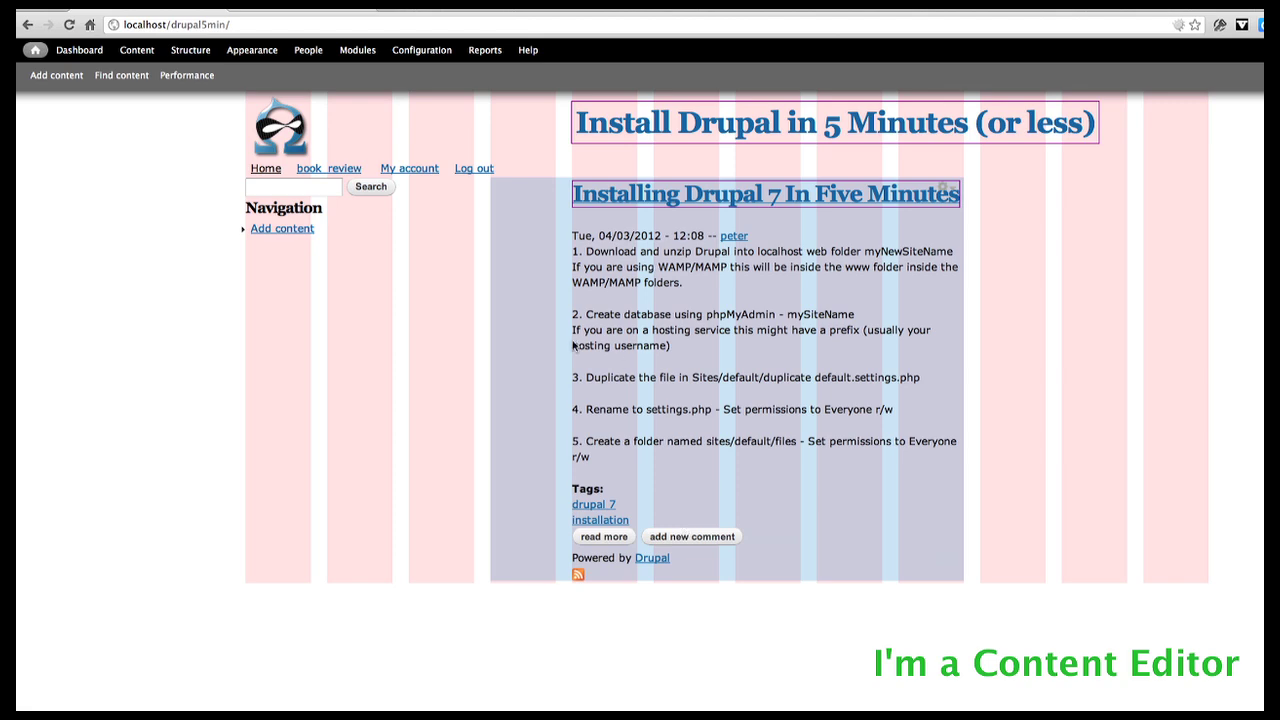
left_click(706, 198)
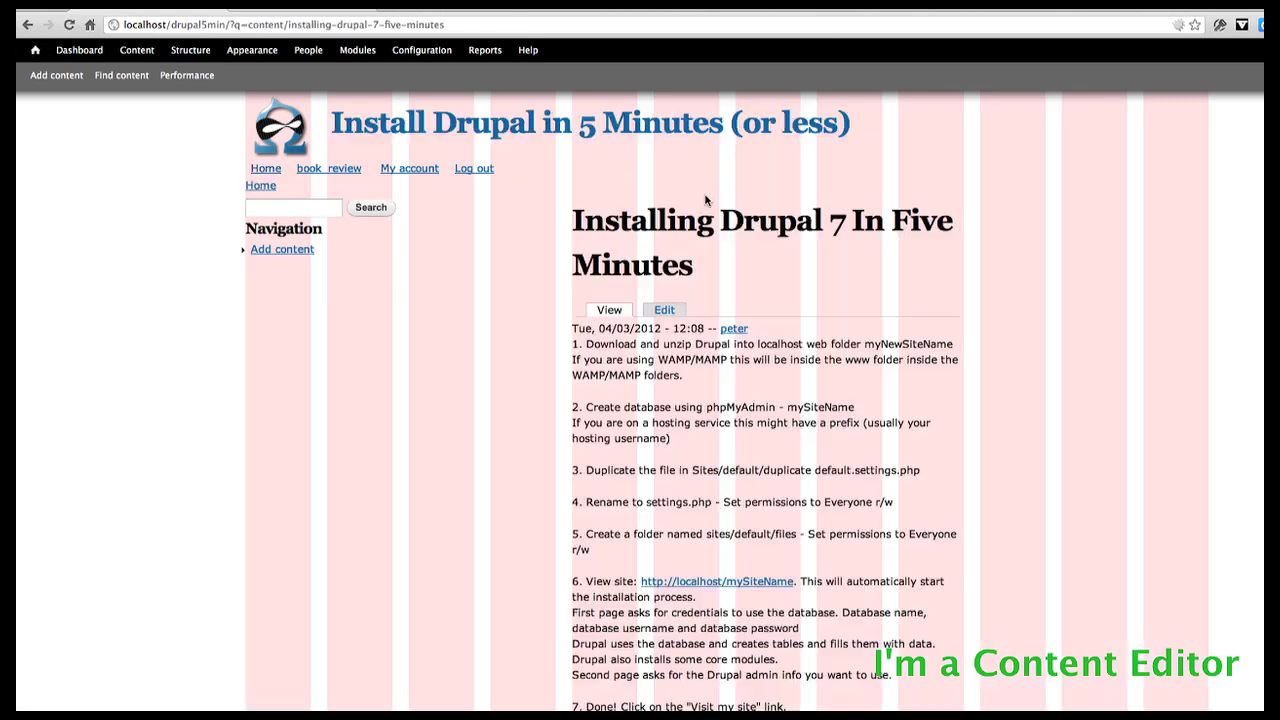
scroll(739, 467, "down", 10)
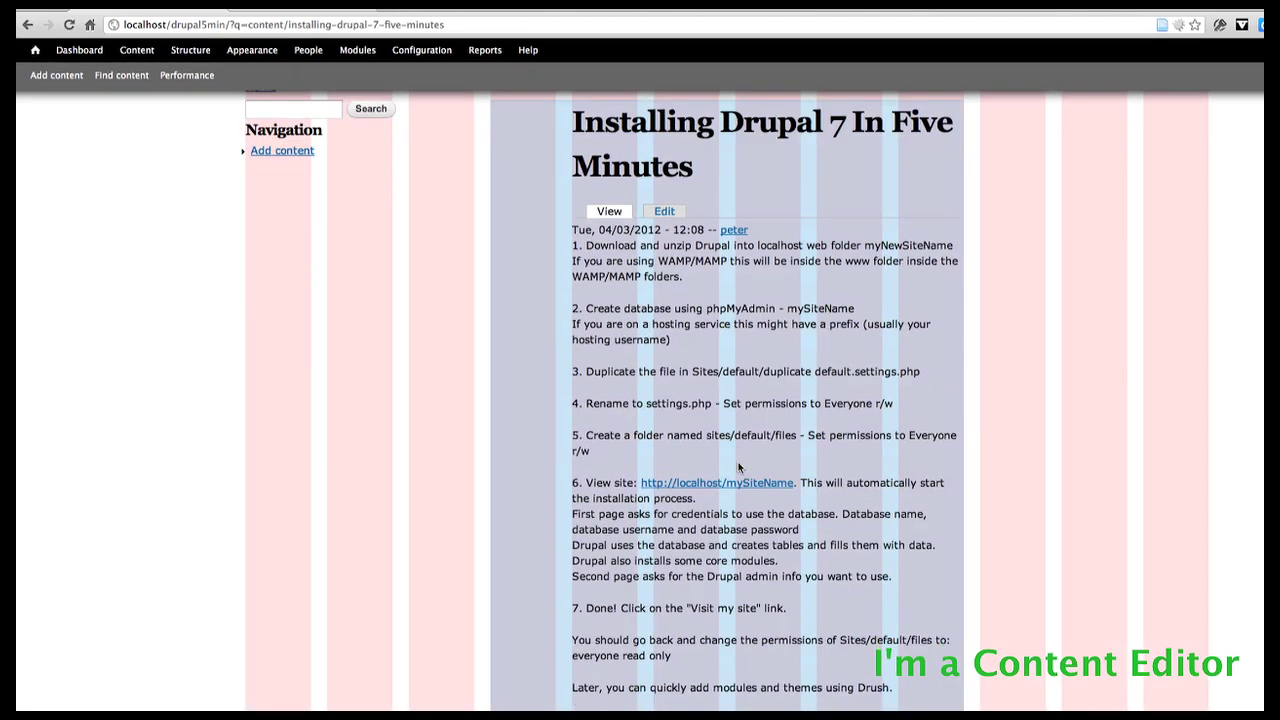
scroll(739, 467, "up", 10)
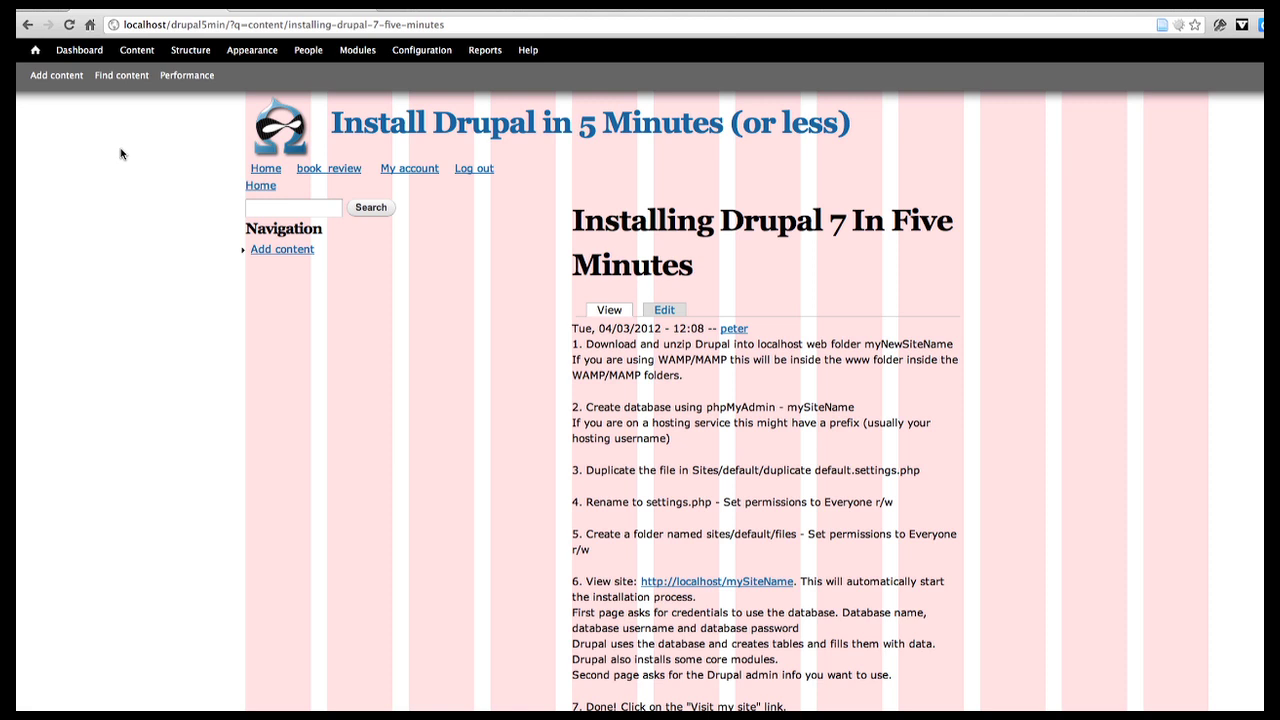
Step: Start a new content type in the site structure and name it book_review
left_click(181, 52)
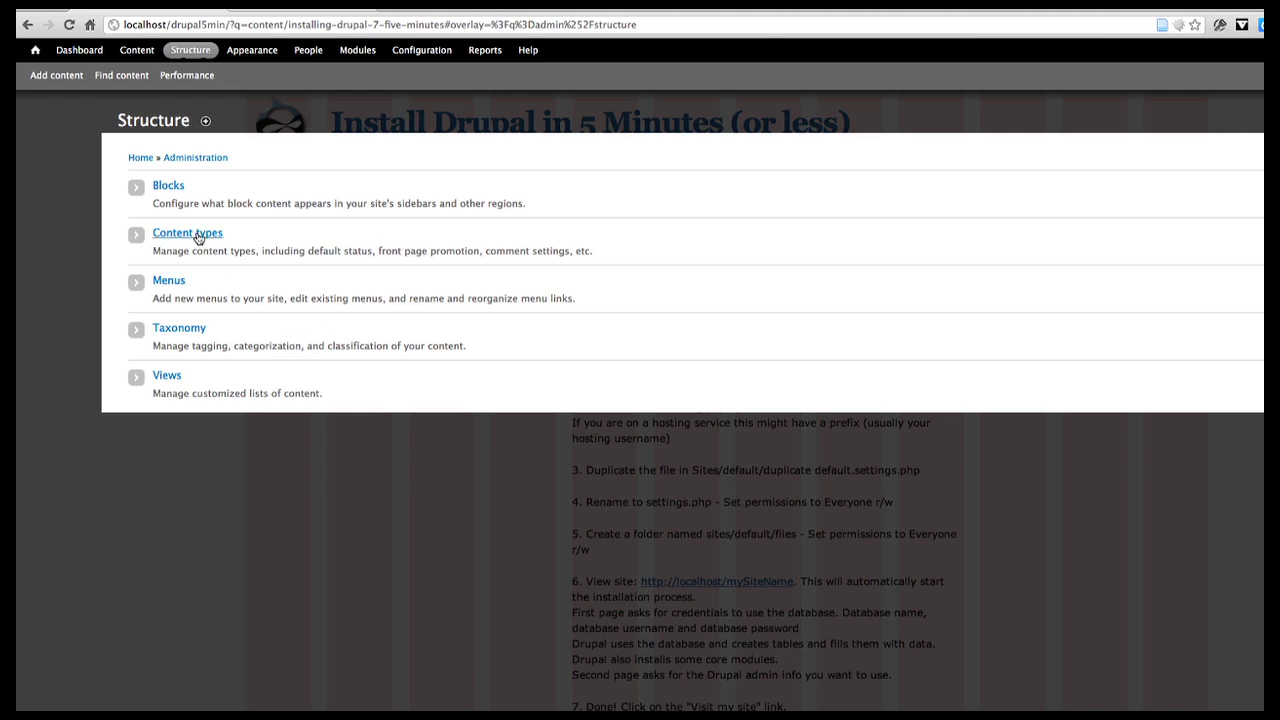
key("super+Tab")
key("super+Tab")
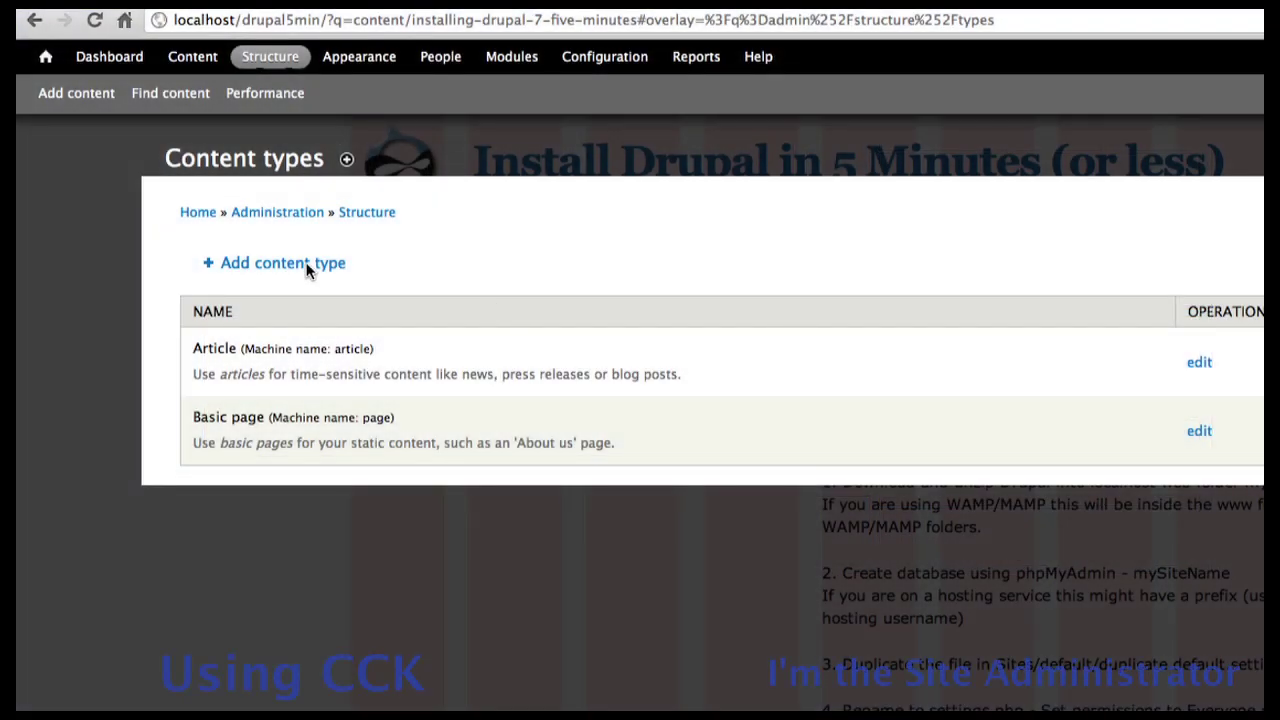
left_click(307, 266)
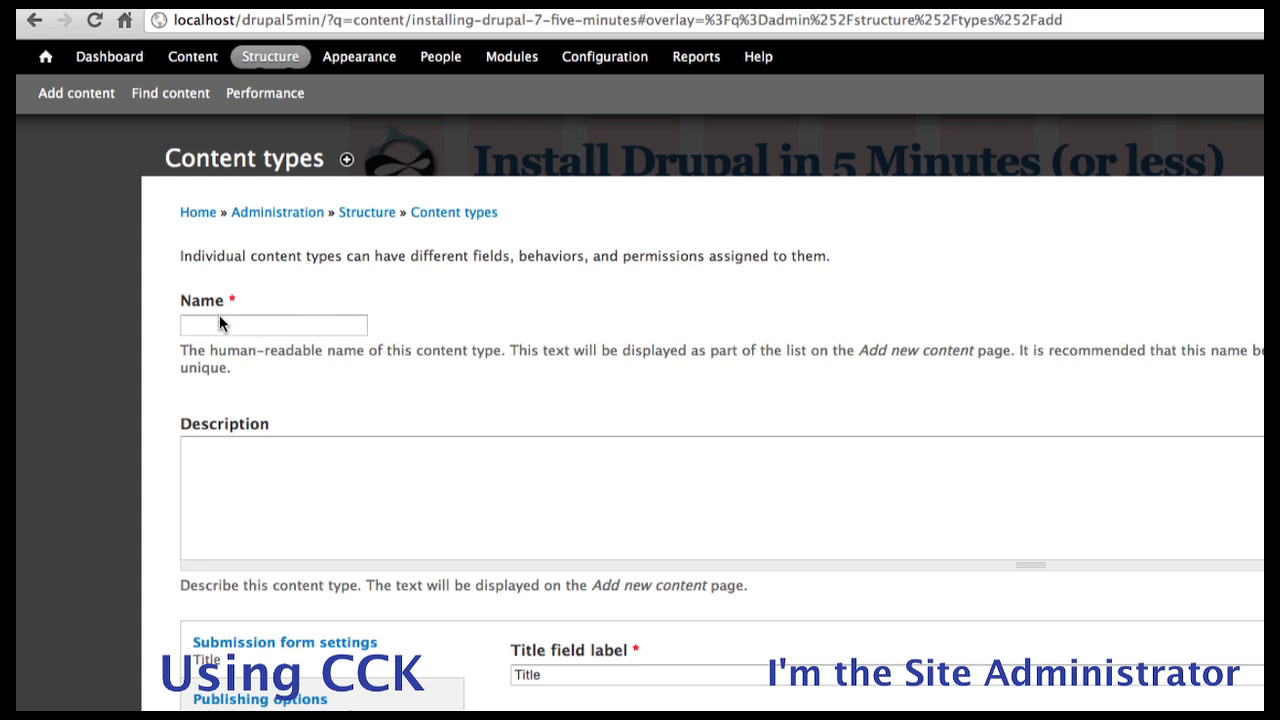
left_click(220, 320)
type("boo")
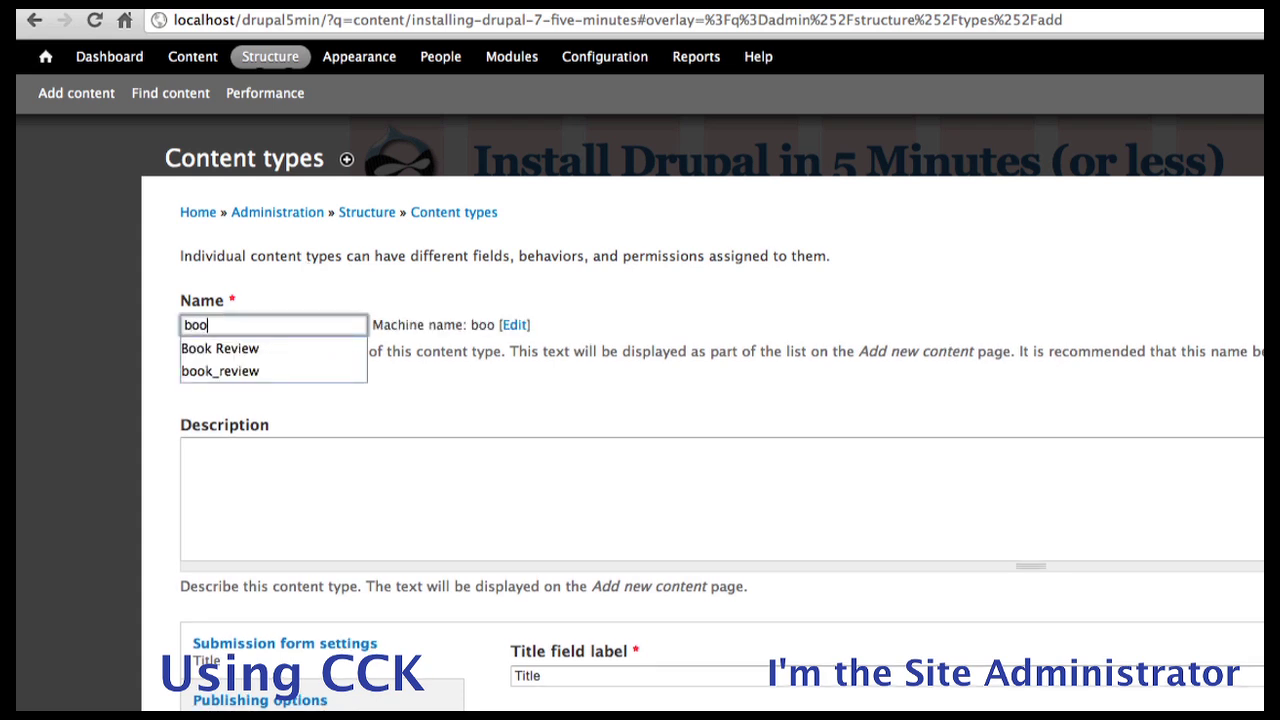
type("k_review")
key("Down")
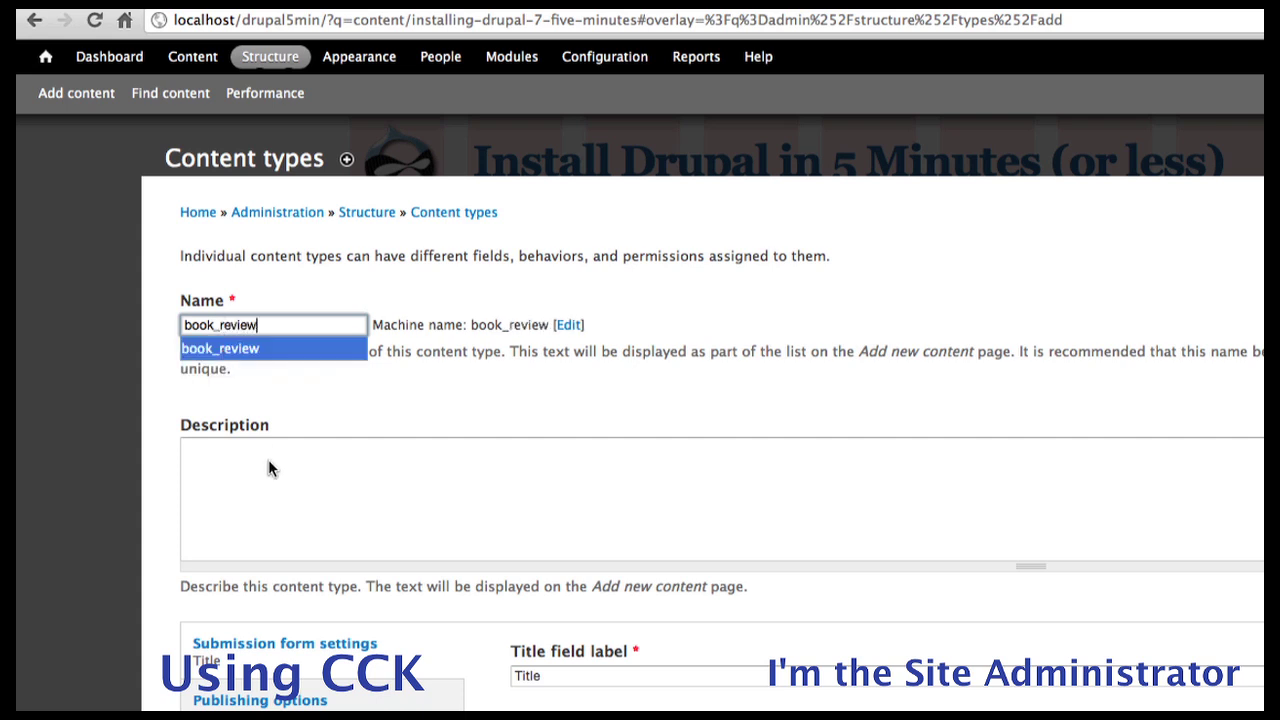
Step: Describe the content type as "Book Review of recommended Drupal books"
left_click(268, 468)
type("Book")
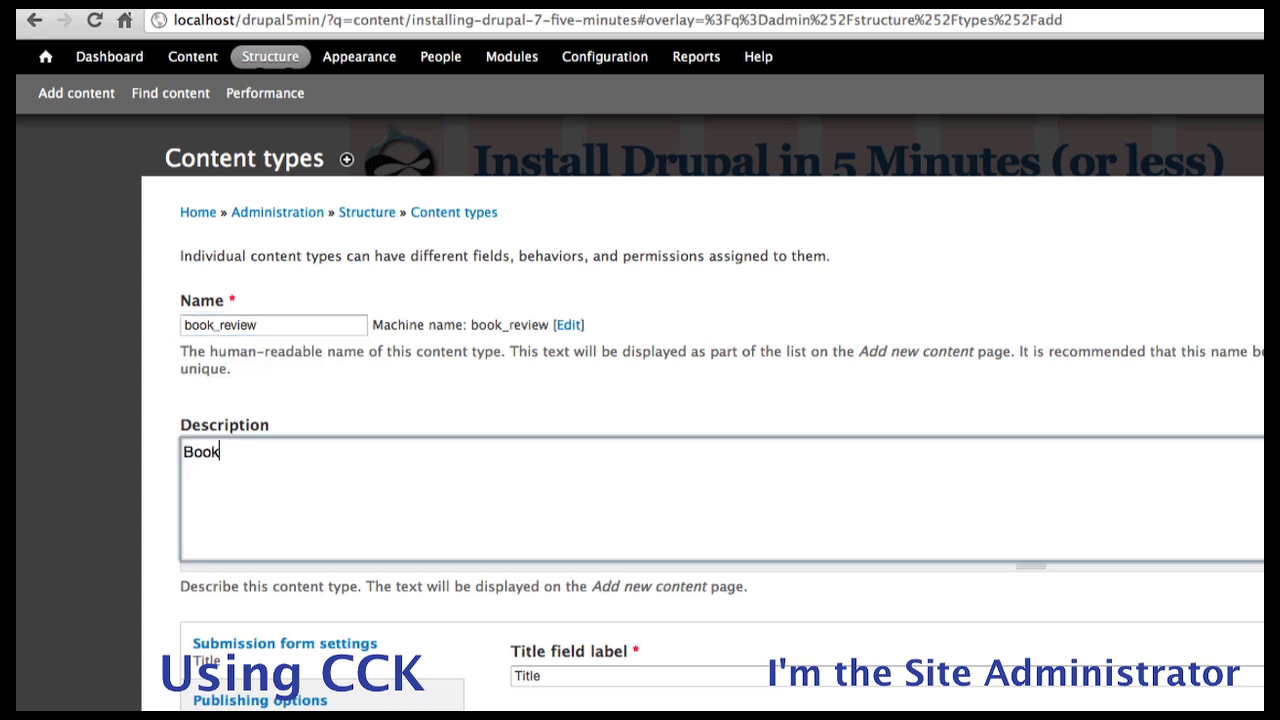
type(" Review of re")
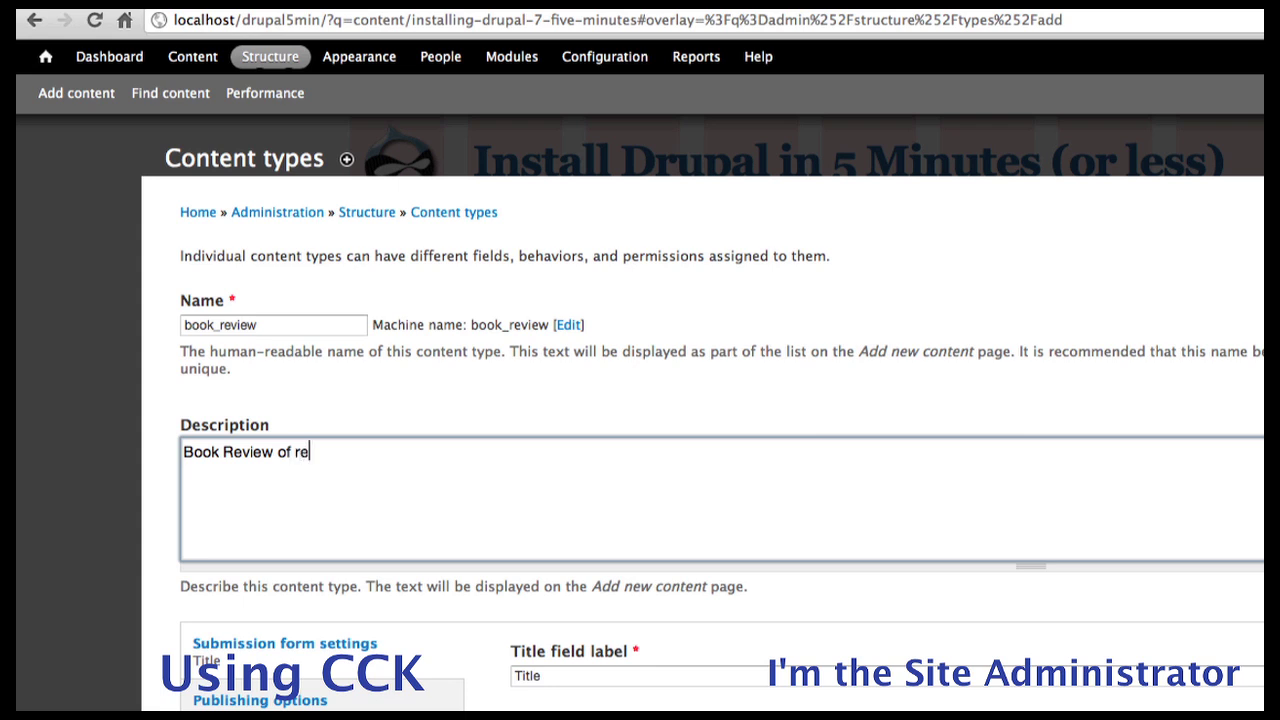
type("commd")
key("BackSpace")
key("BackSpace")
type("e")
key("BackSpace")
type("mended ")
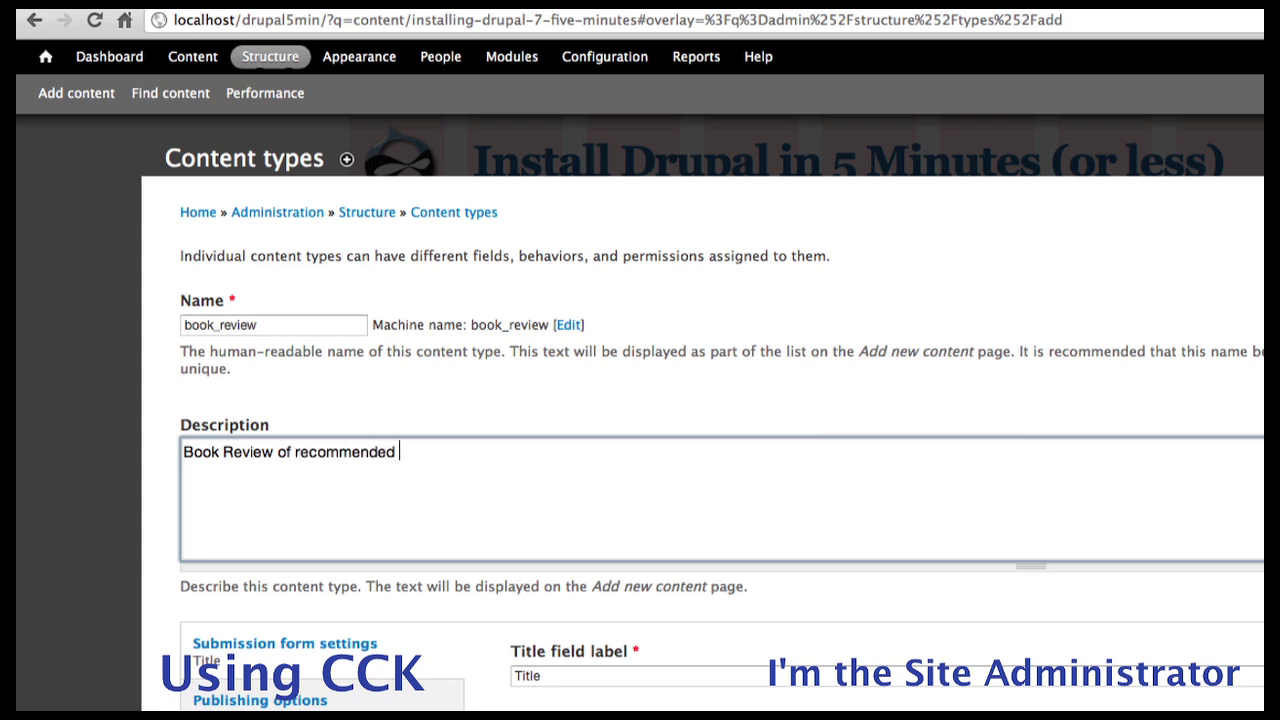
type("Drupal books")
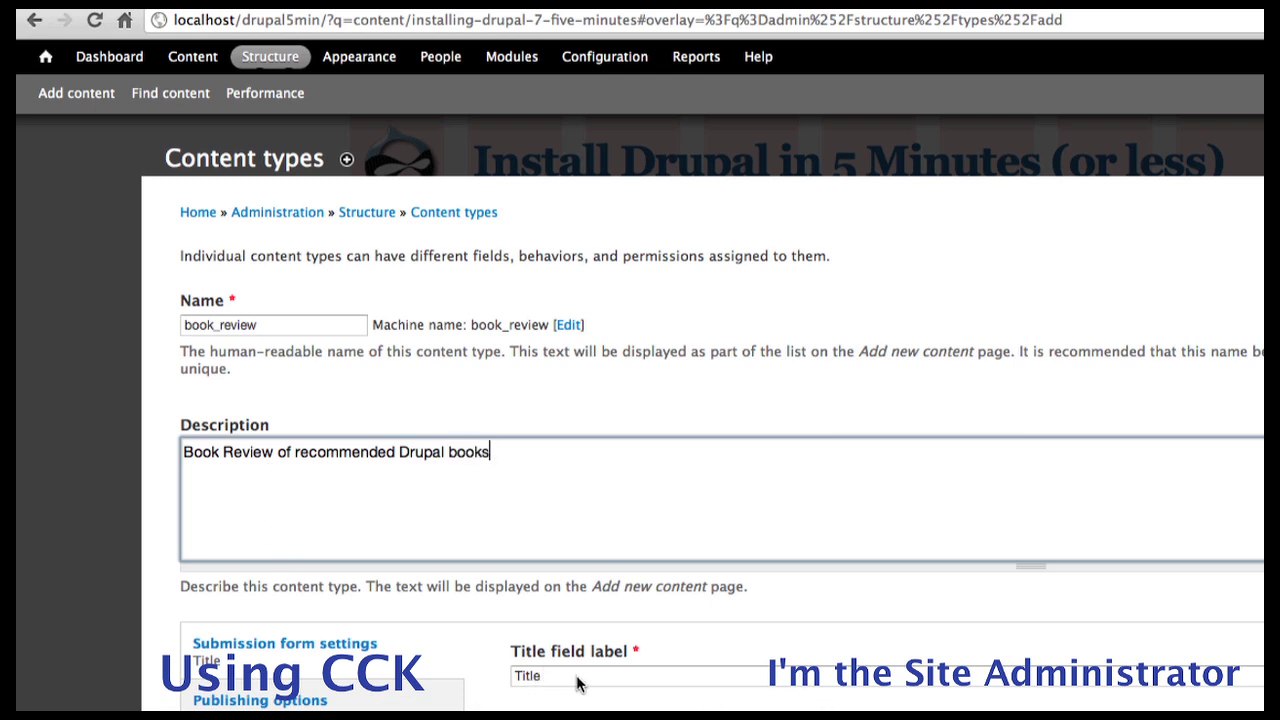
Step: Enter "Title" as the title field label, then save the content type and continue to adding fields
left_click_drag(580, 682, 486, 667)
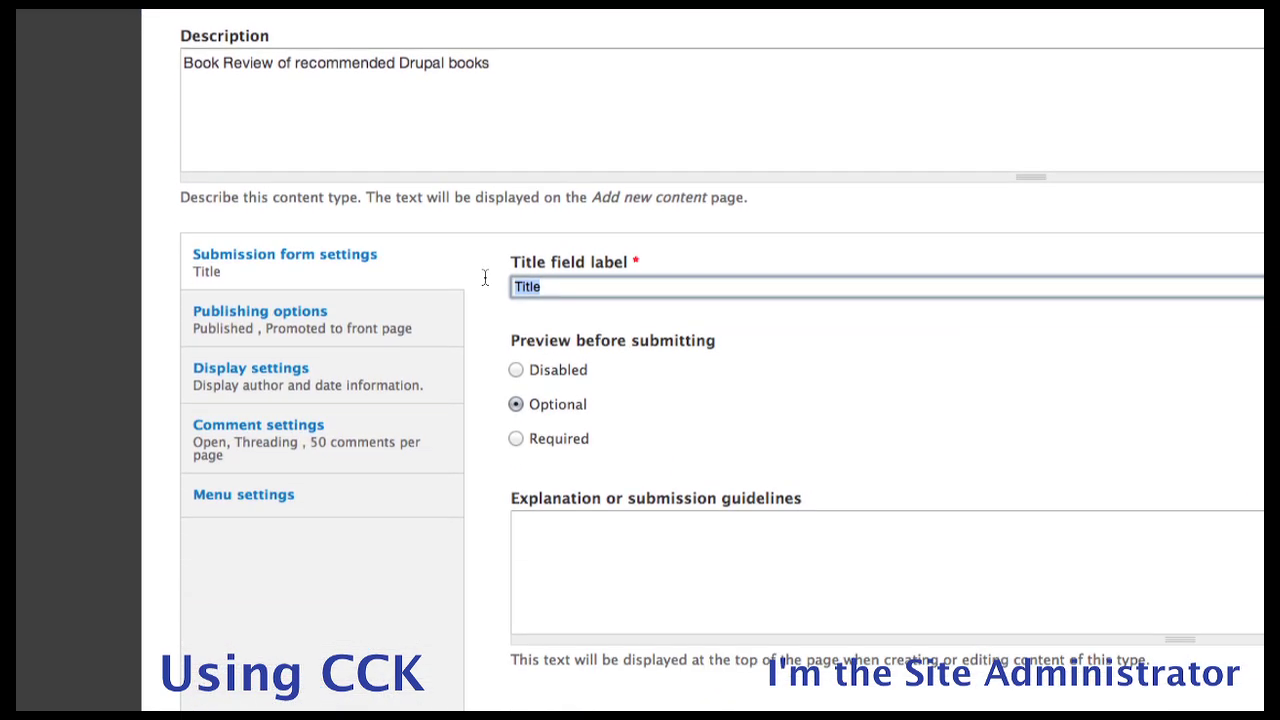
type("Tit")
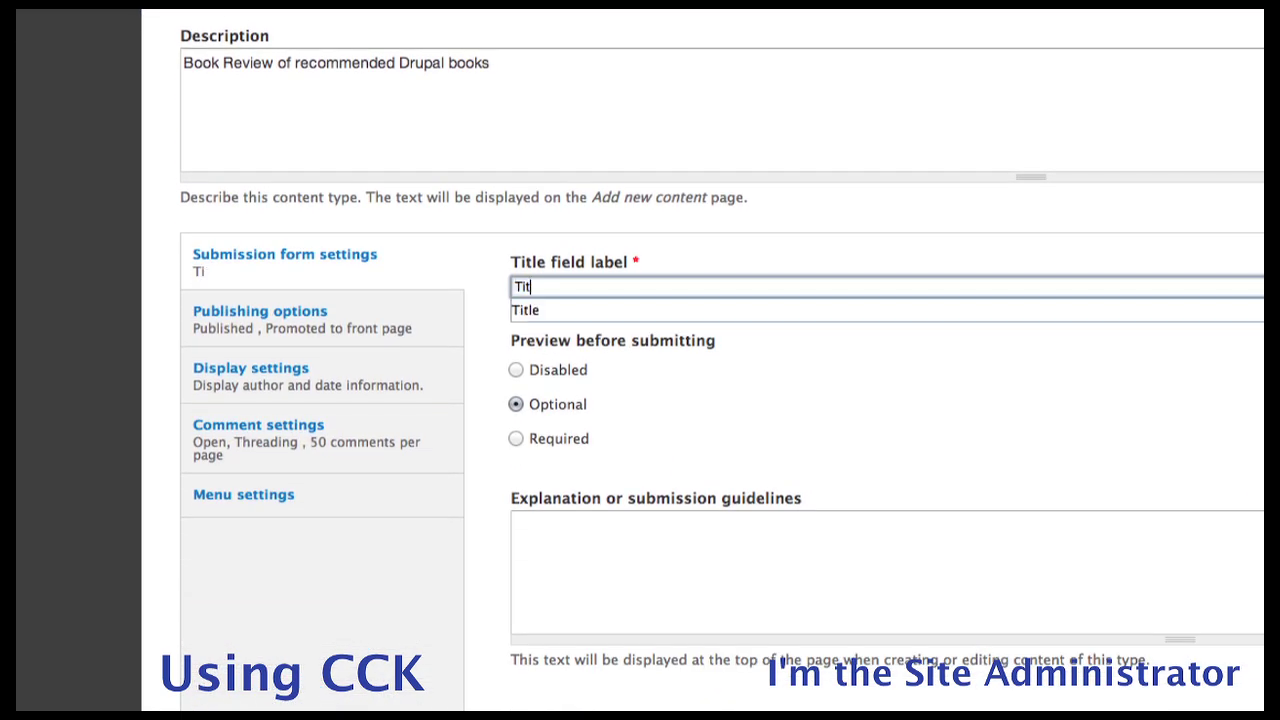
type("le")
left_click(935, 373)
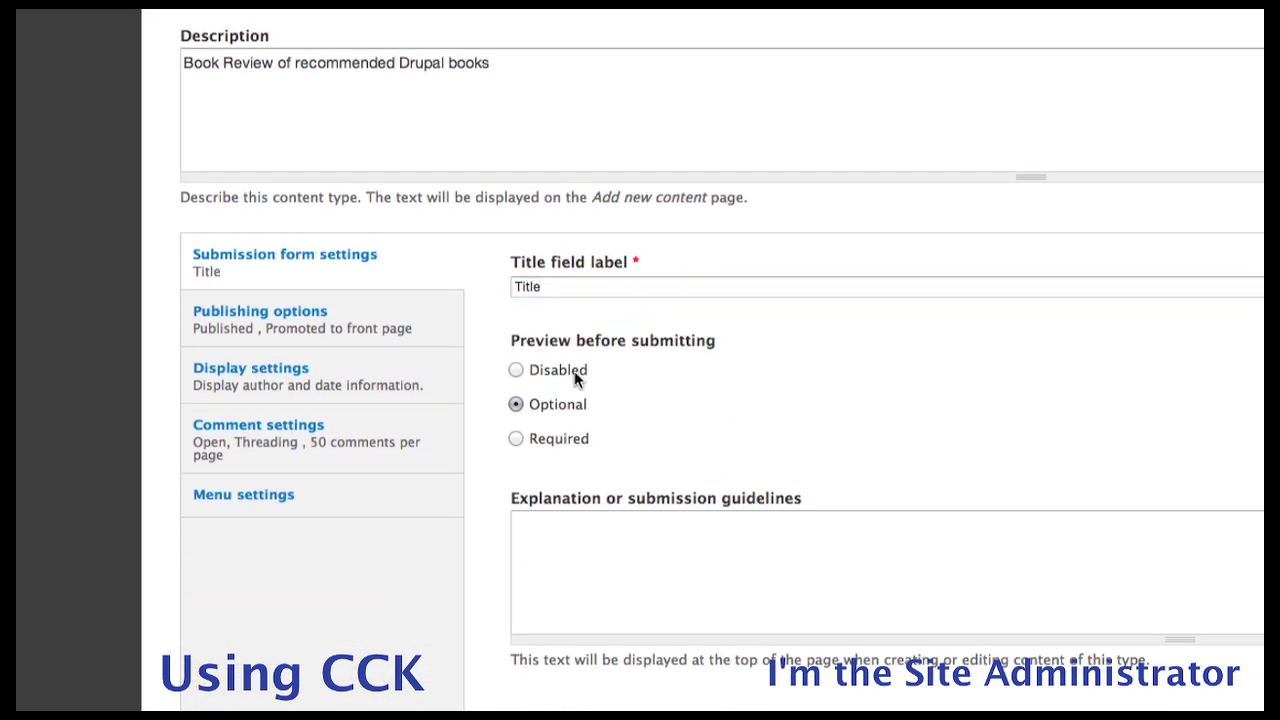
scroll(704, 392, "down", 3)
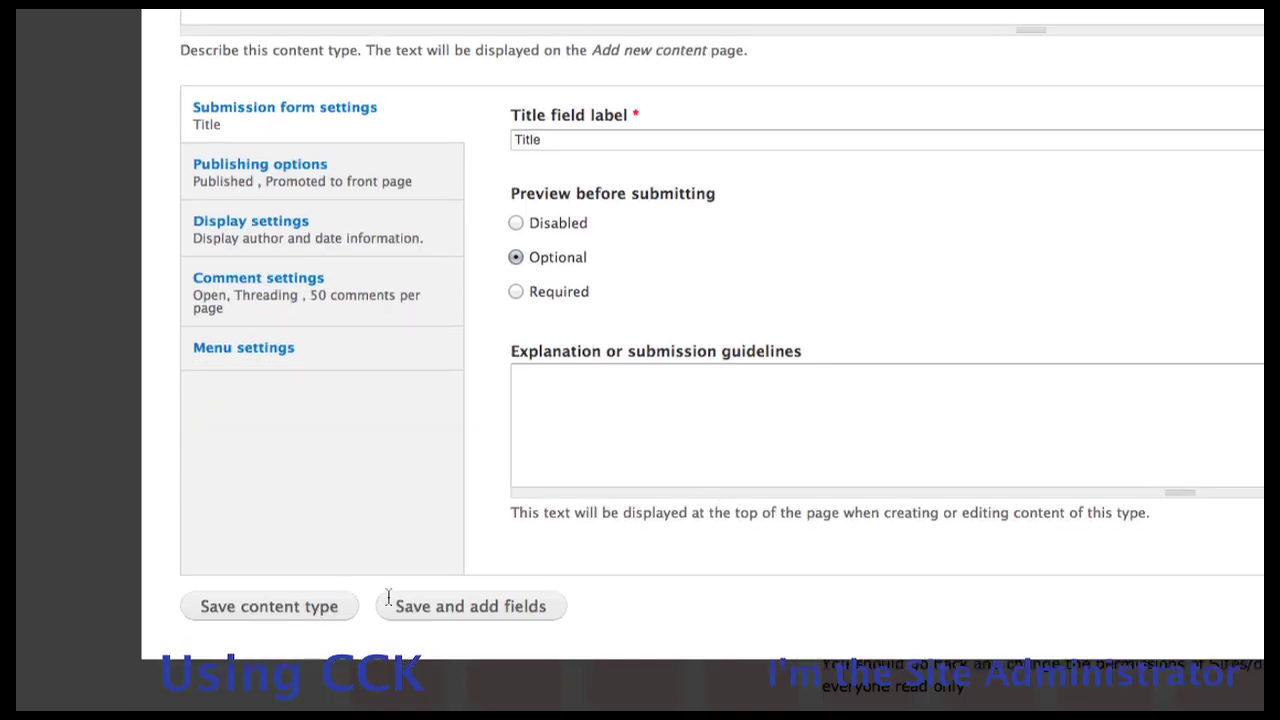
left_click(430, 612)
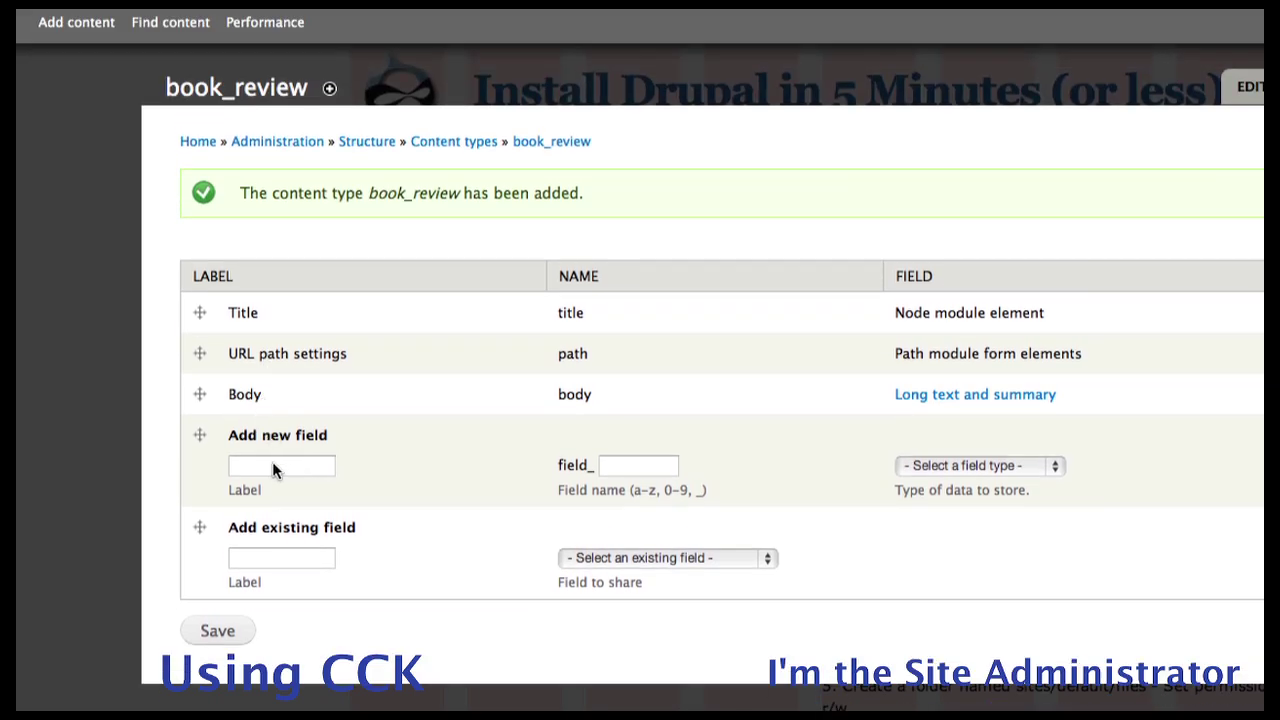
Step: Label a new book_review field author and give it the field name author
left_click(272, 427)
type("autho")
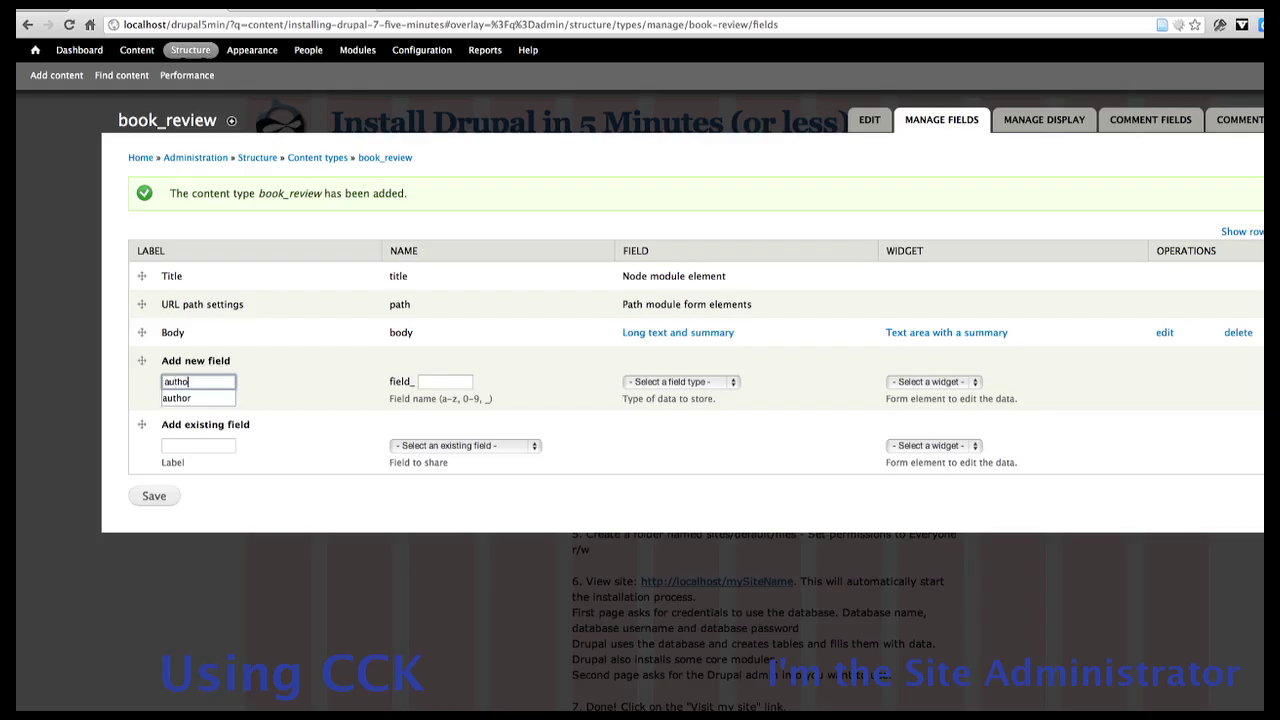
type("r")
left_click(444, 381)
type("a")
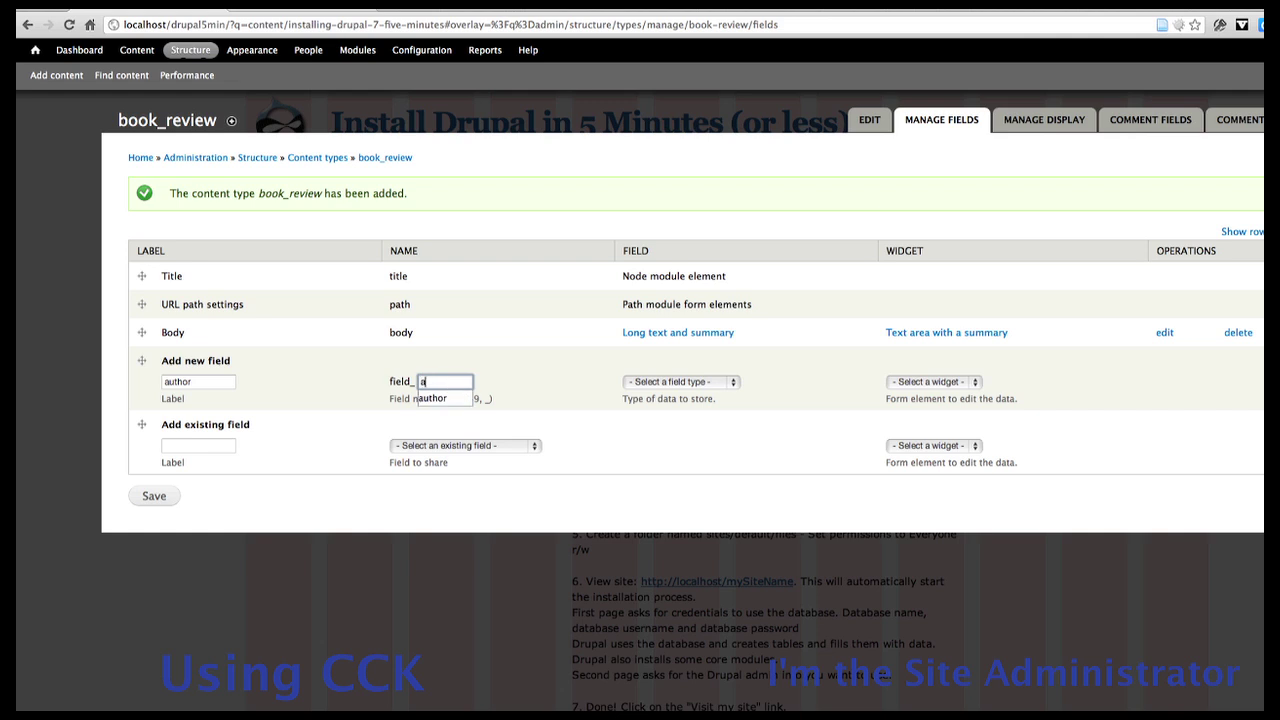
type("uthor")
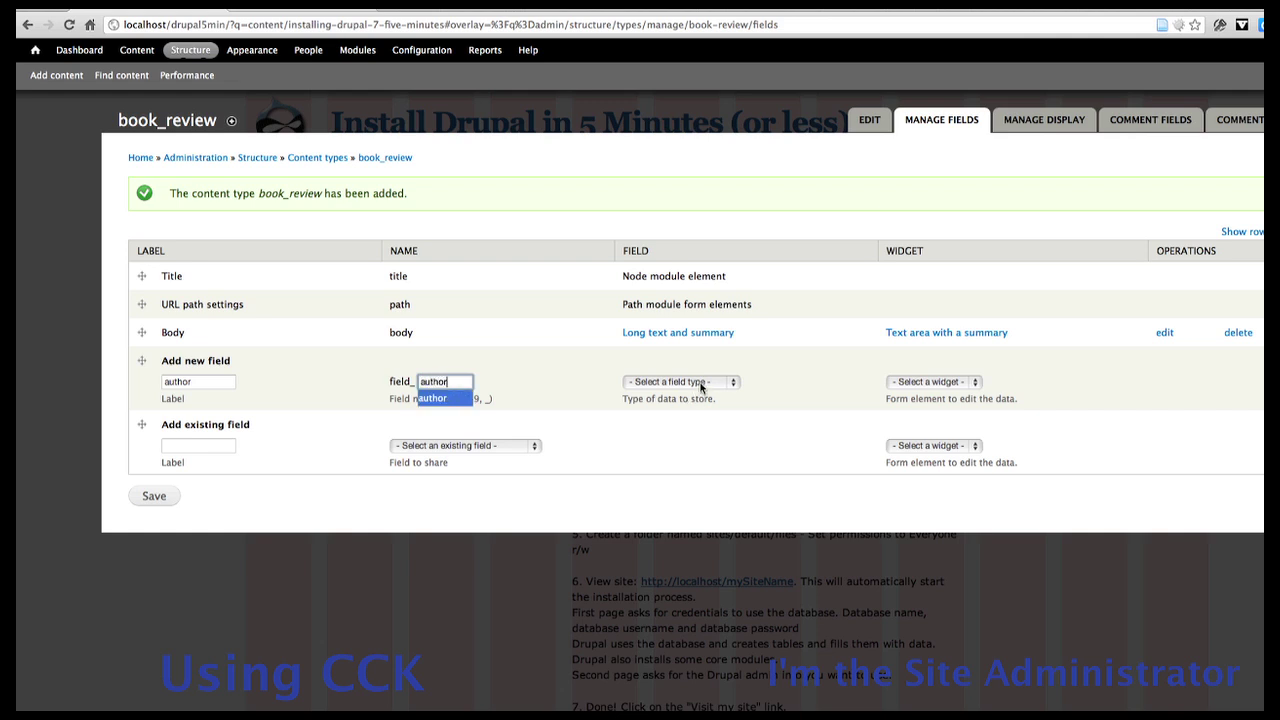
Step: Make the author field a Text field and save it with its default settings
left_click(698, 382)
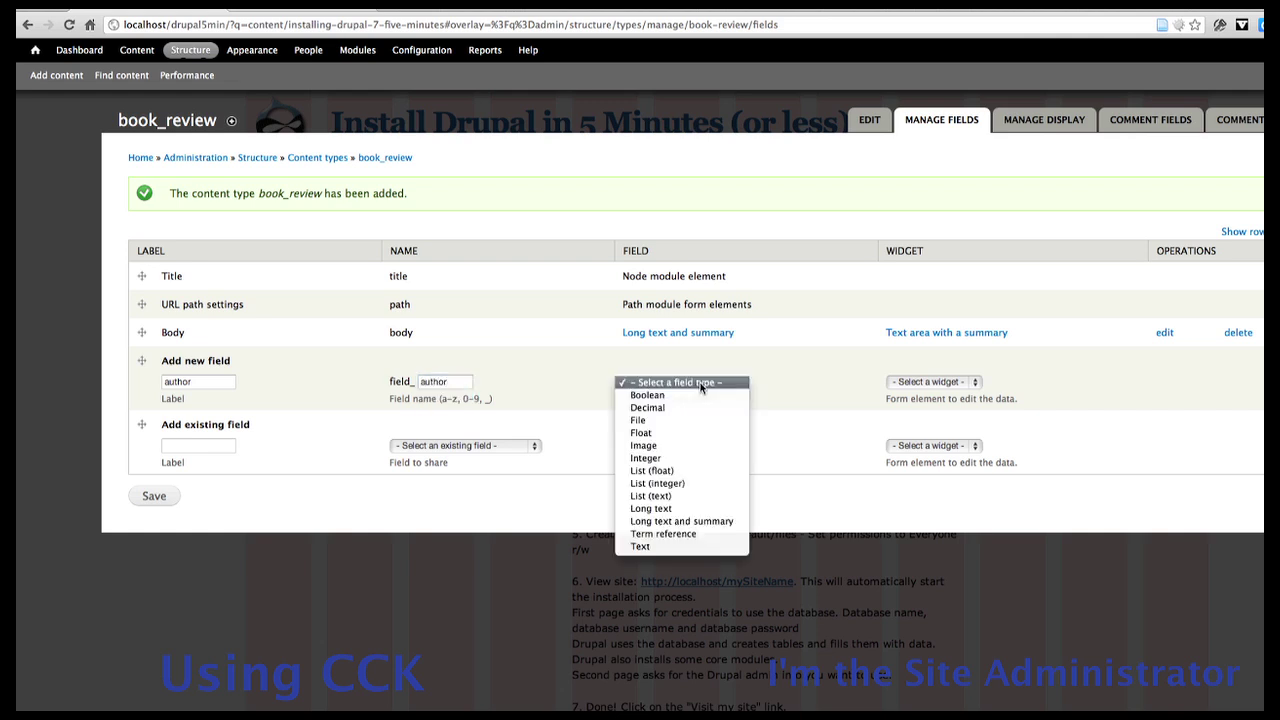
left_click(671, 547)
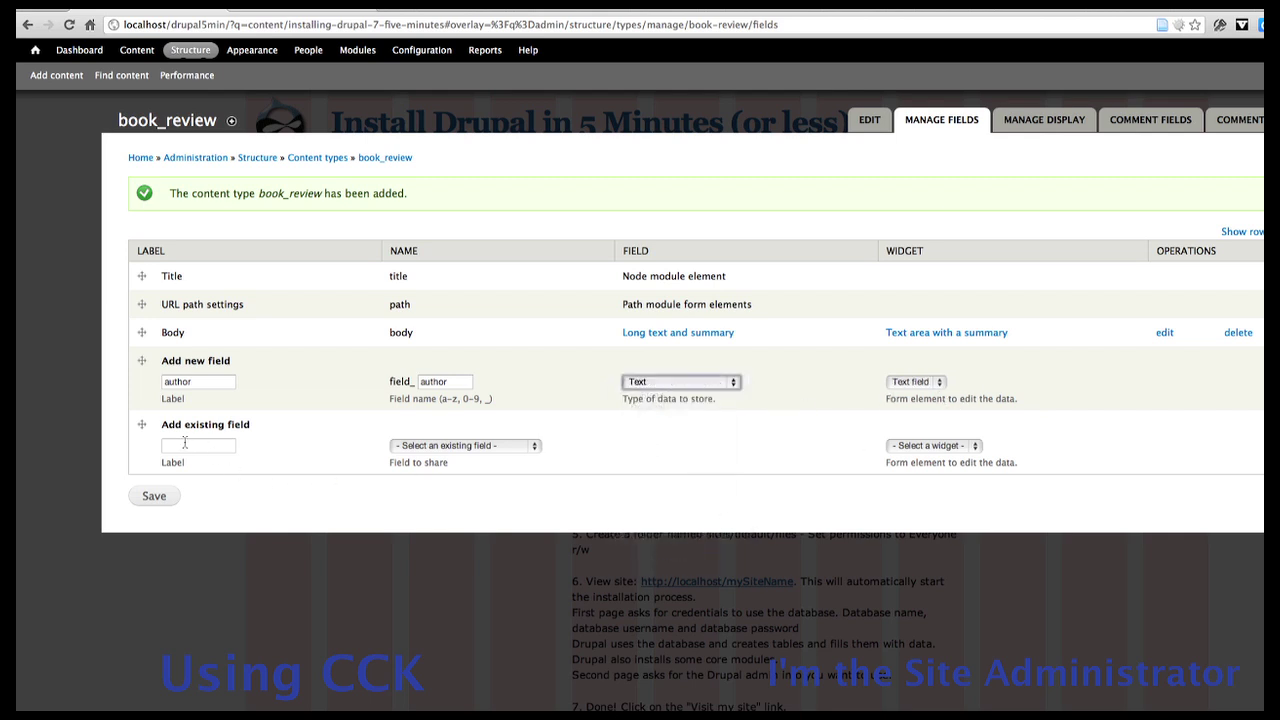
left_click(154, 497)
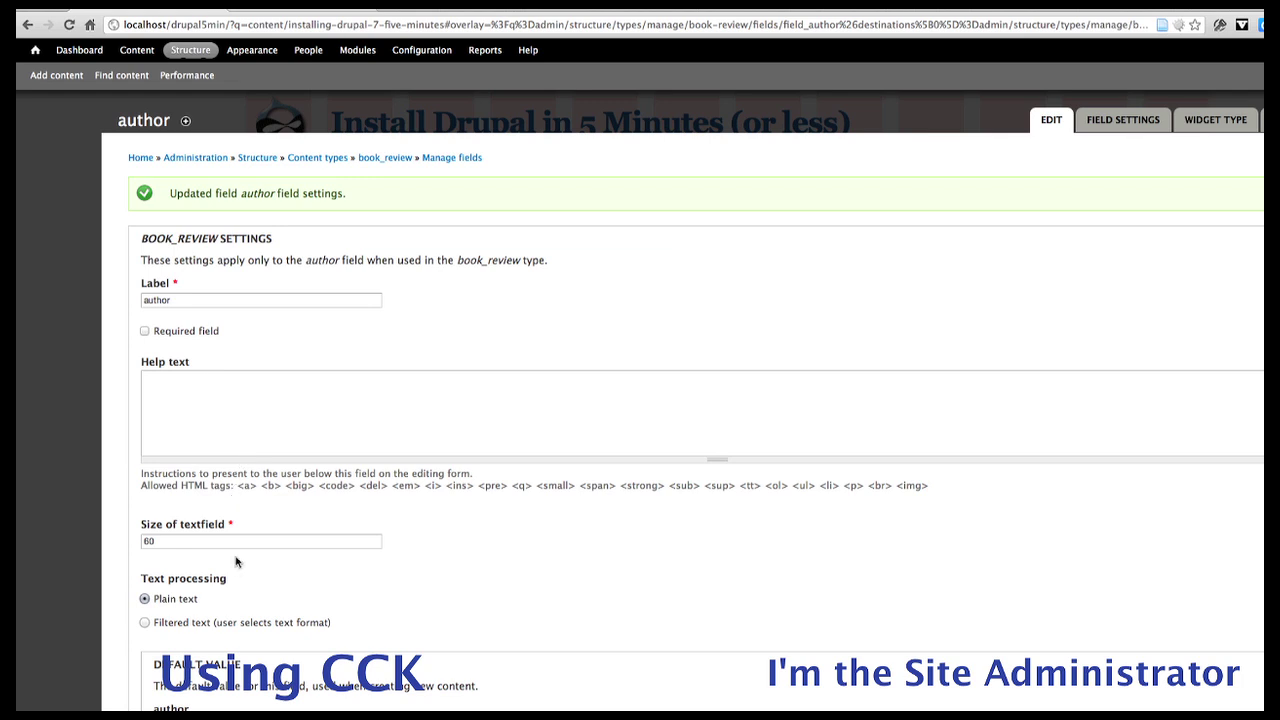
scroll(238, 565, "down", 7)
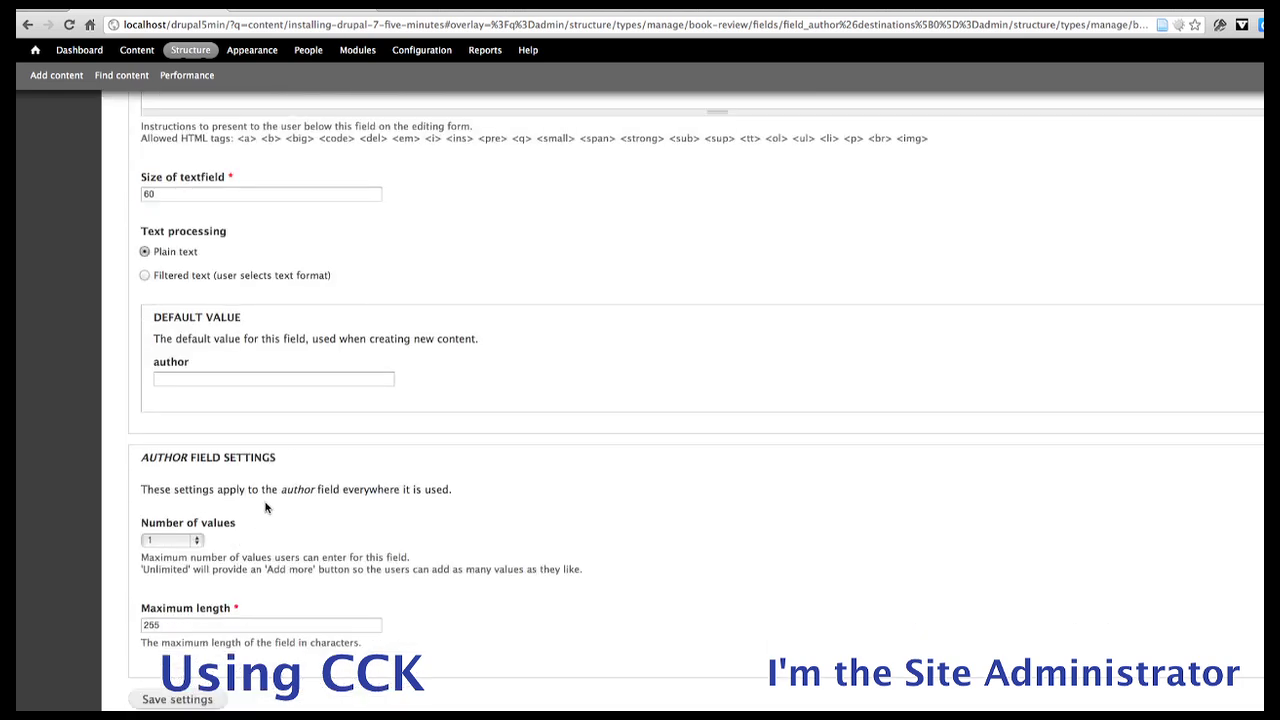
left_click(185, 700)
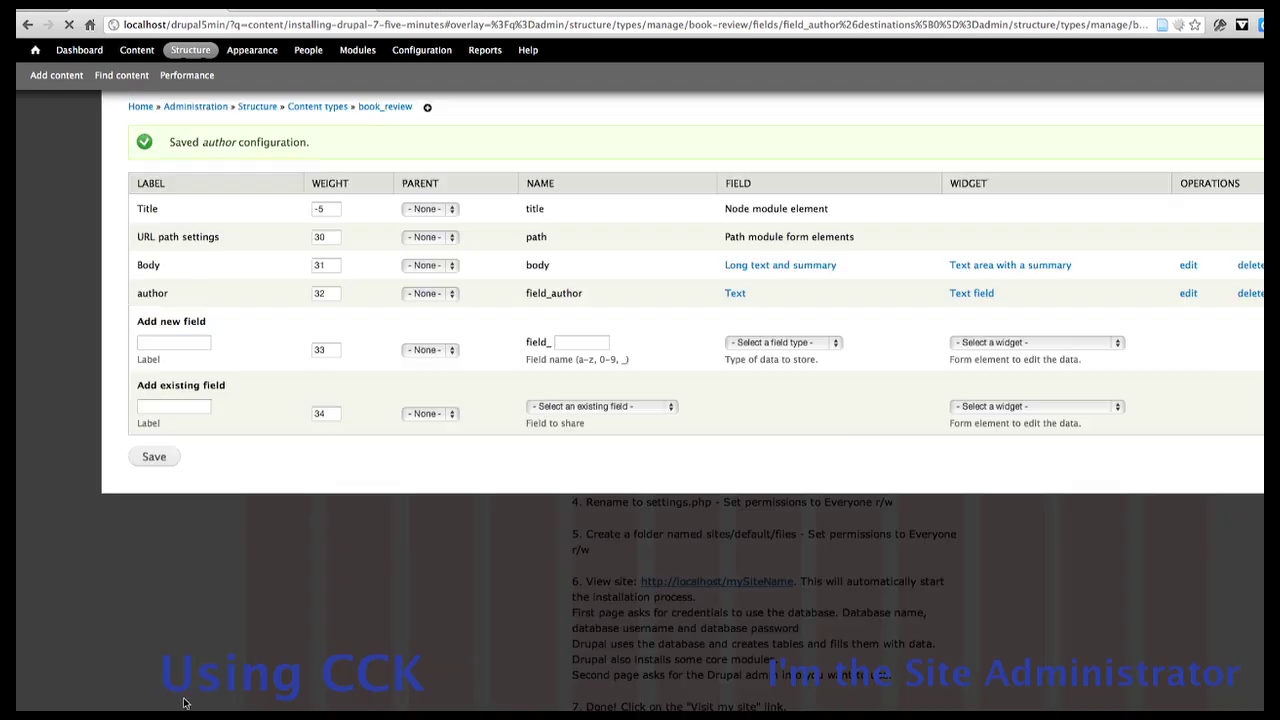
Step: Edit the Body field of book_review, change its label to Summary and save the field settings
left_click(190, 410)
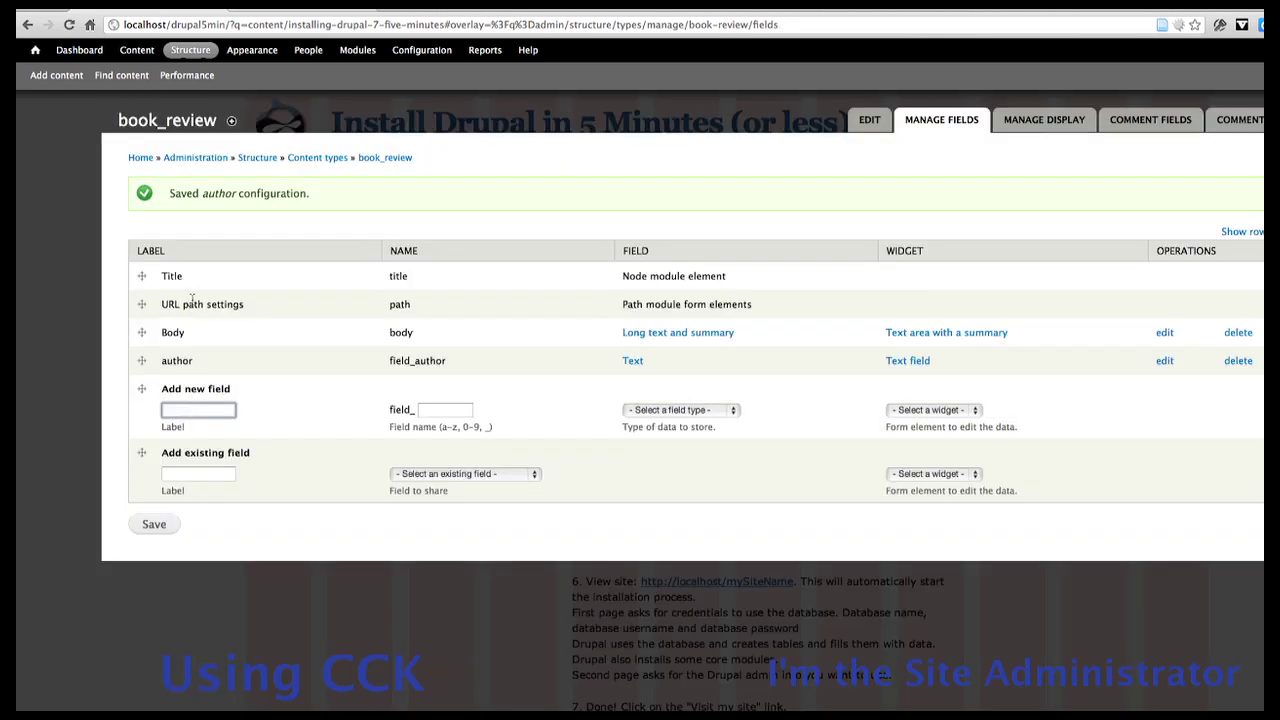
left_click(1164, 333)
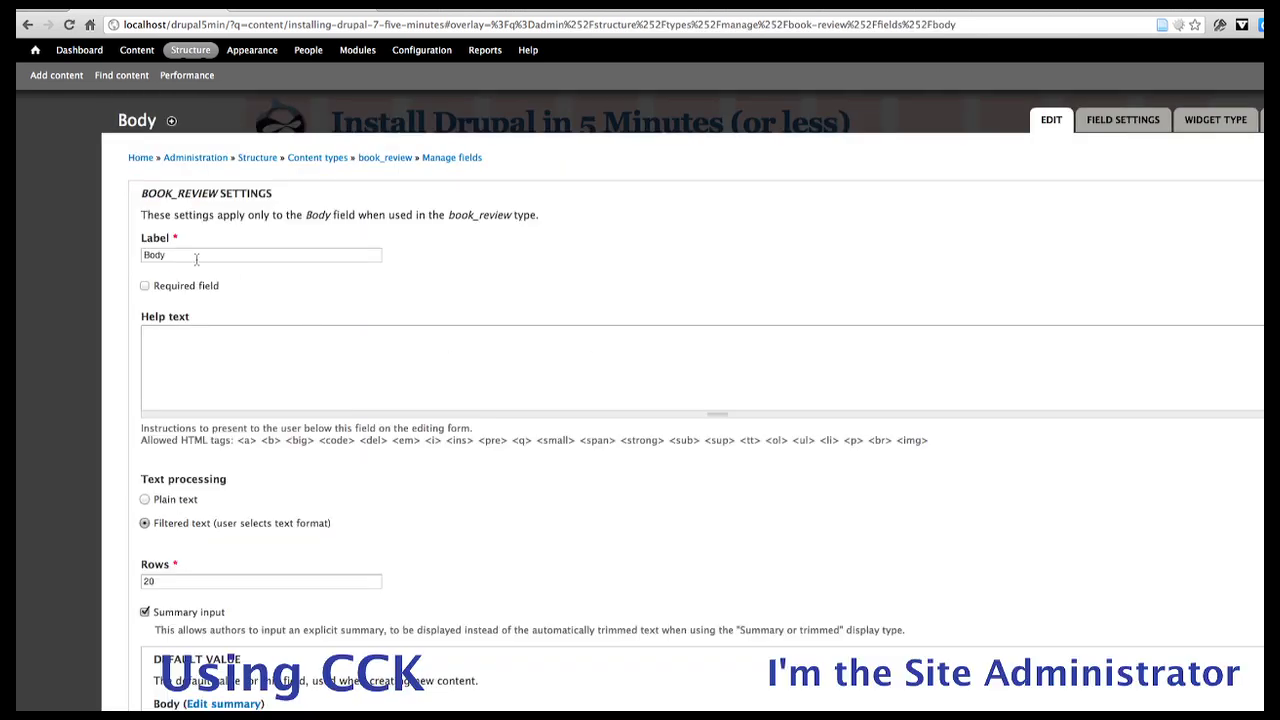
double_click(193, 255)
type("Summary")
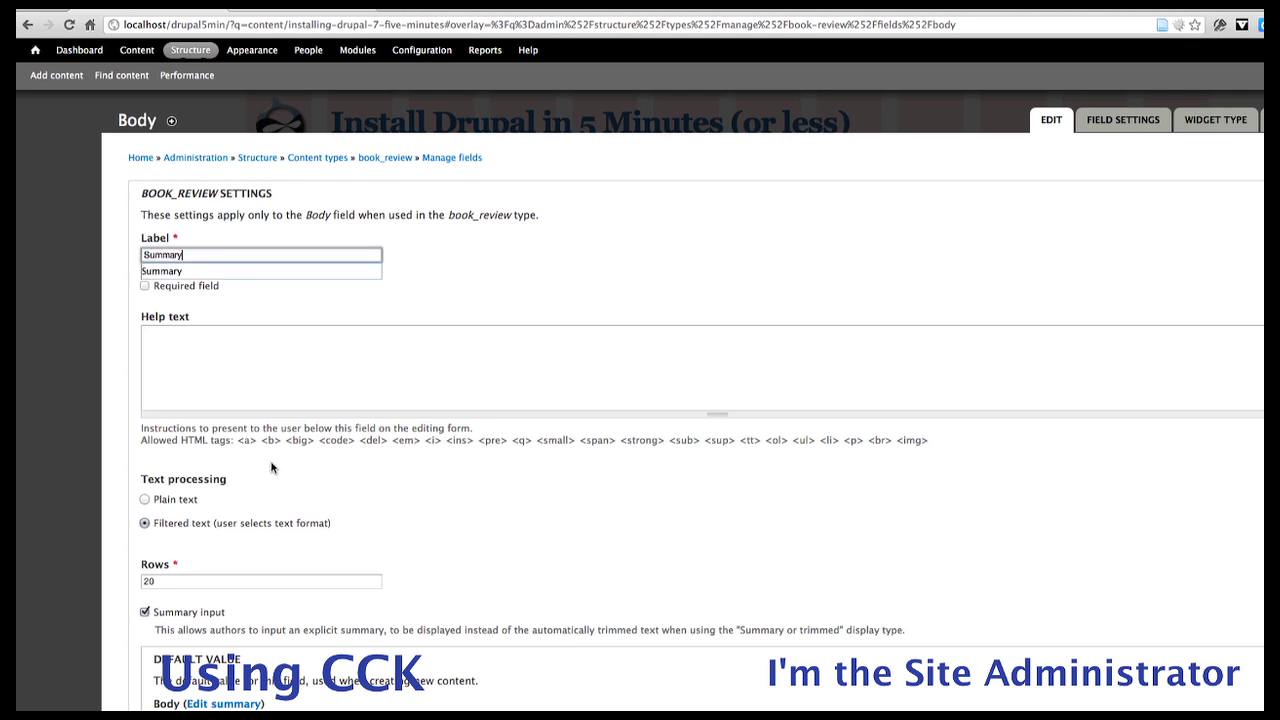
scroll(294, 479, "down", 5)
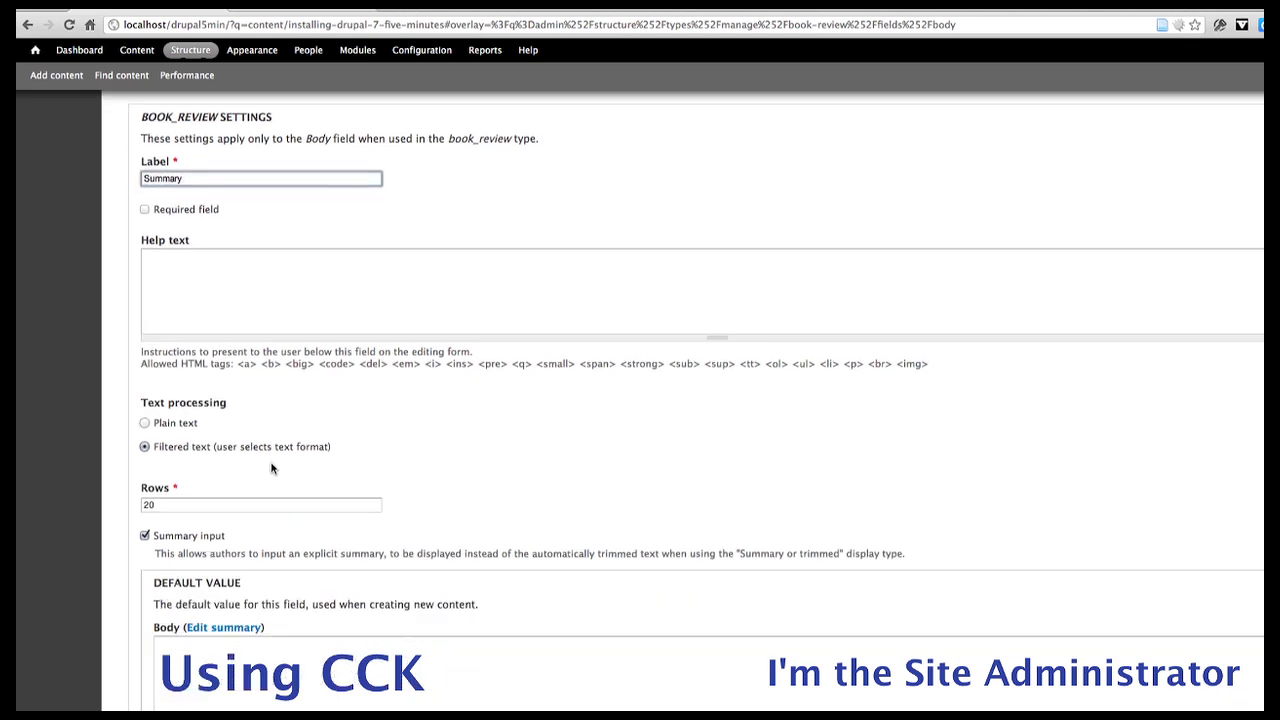
scroll(239, 586, "down", 5)
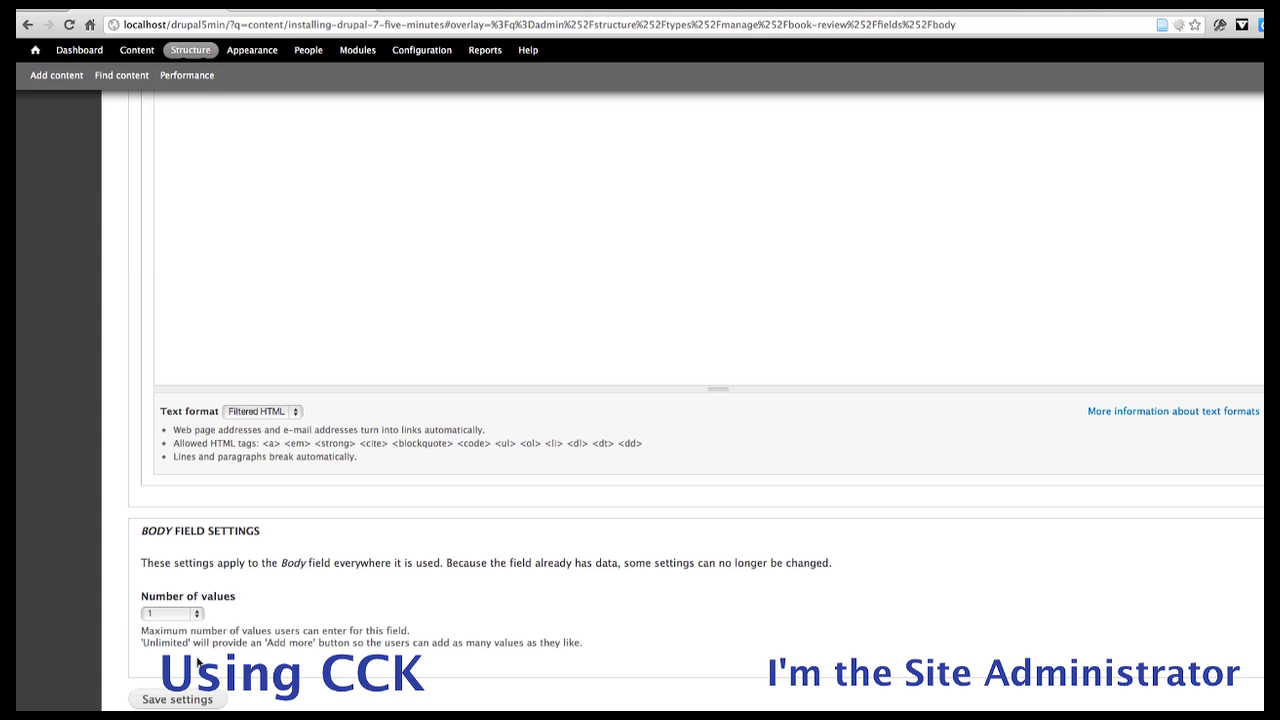
left_click(193, 703)
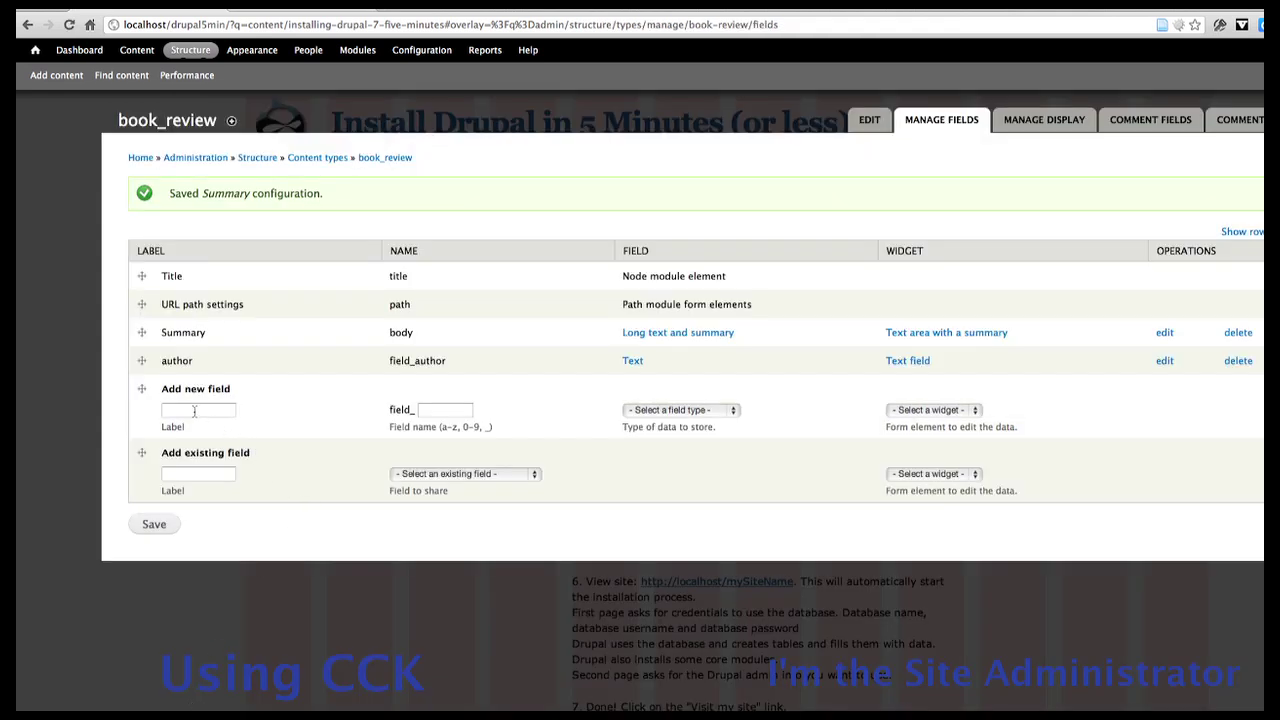
Step: Label another new field bookcover and give it the field name bookcover
left_click(195, 411)
type("bookcover")
key("Tab")
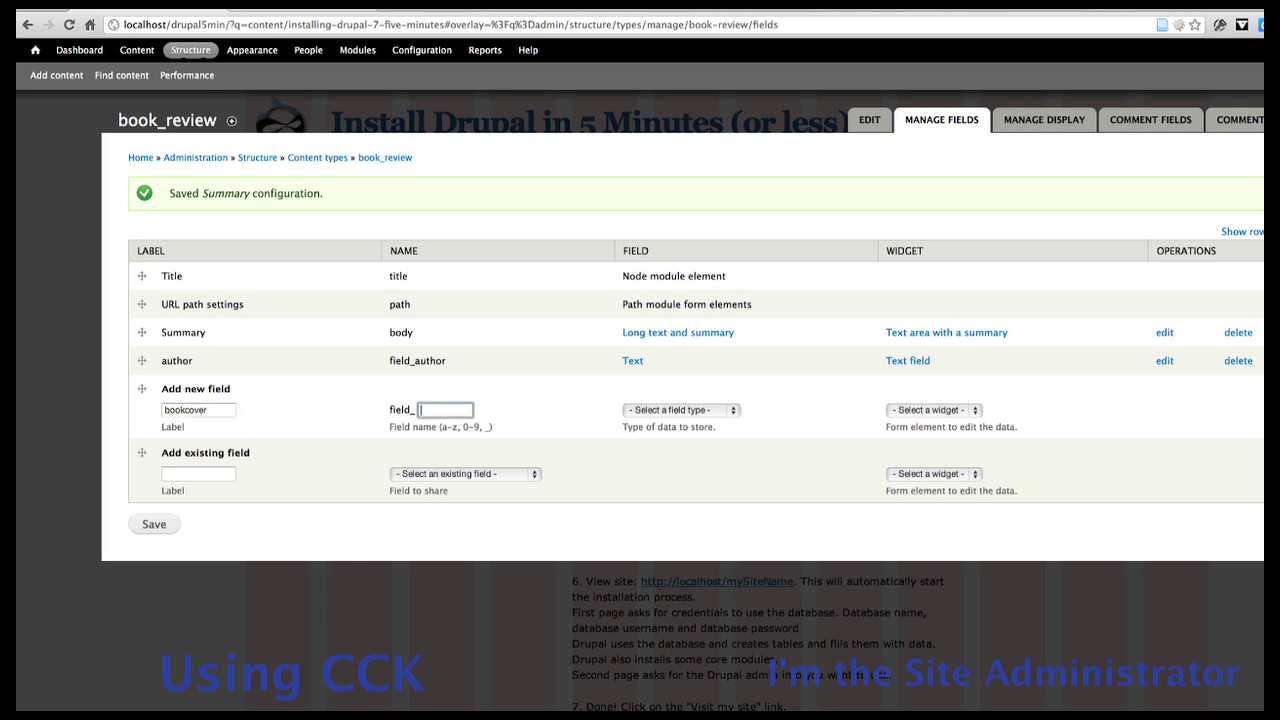
type("bookcover")
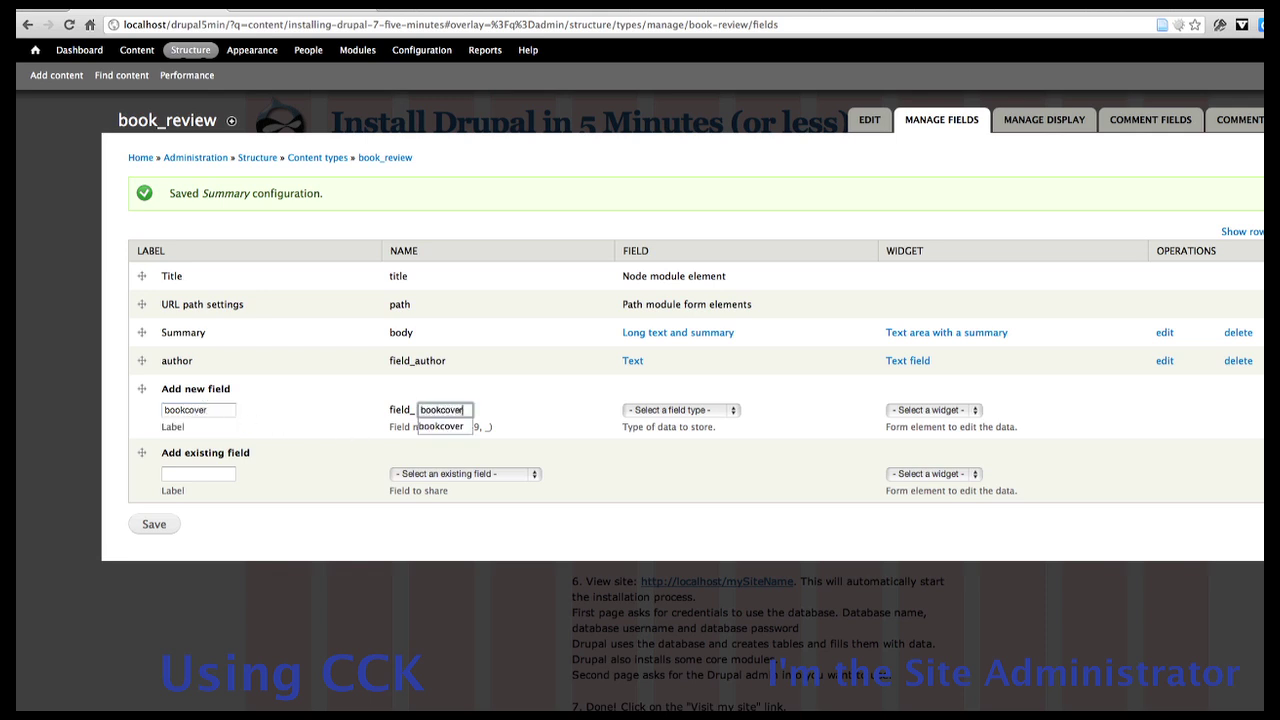
key("Tab")
Step: Make the bookcover field an Image field and save it with its default upload and display settings
left_click(650, 414)
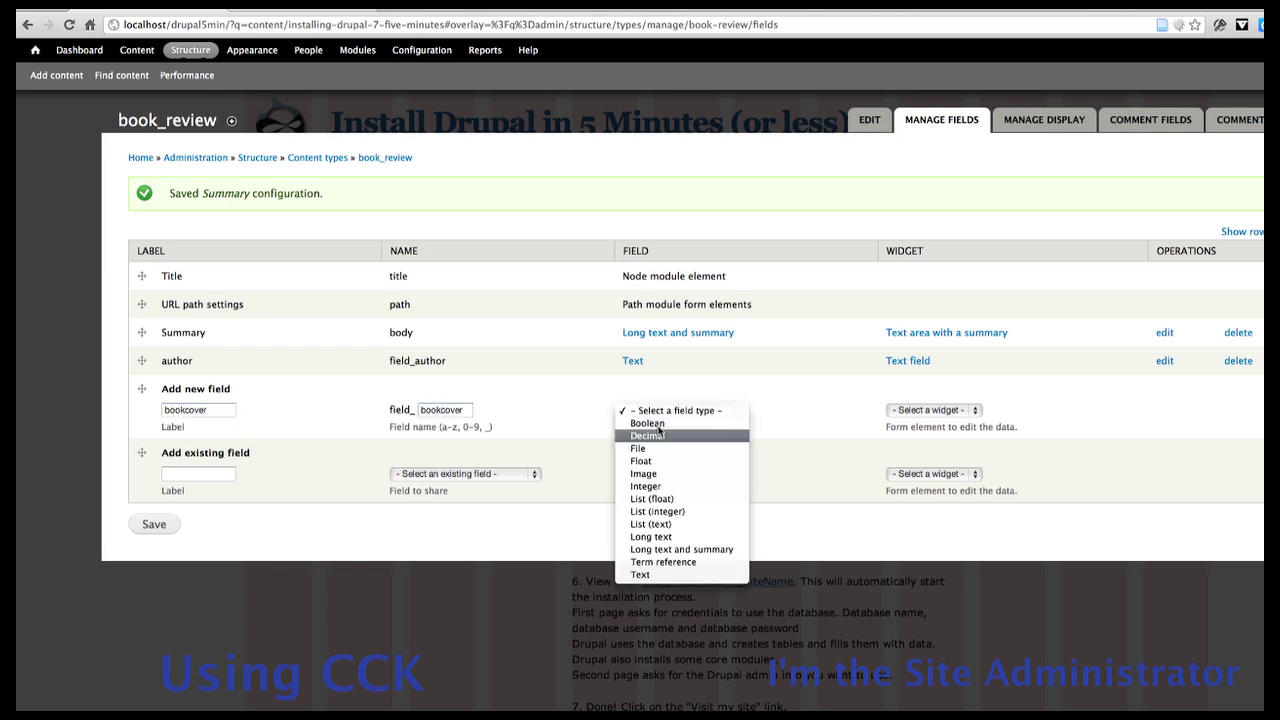
key("Escape")
key("i")
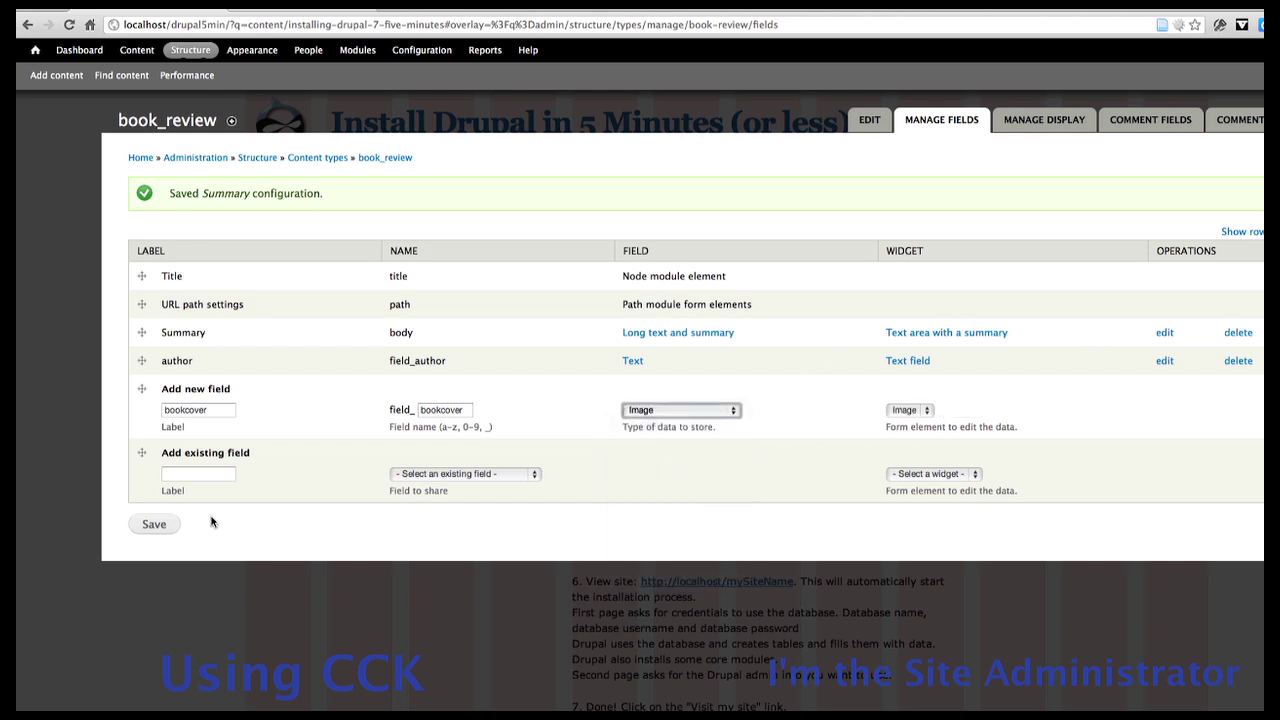
left_click(158, 527)
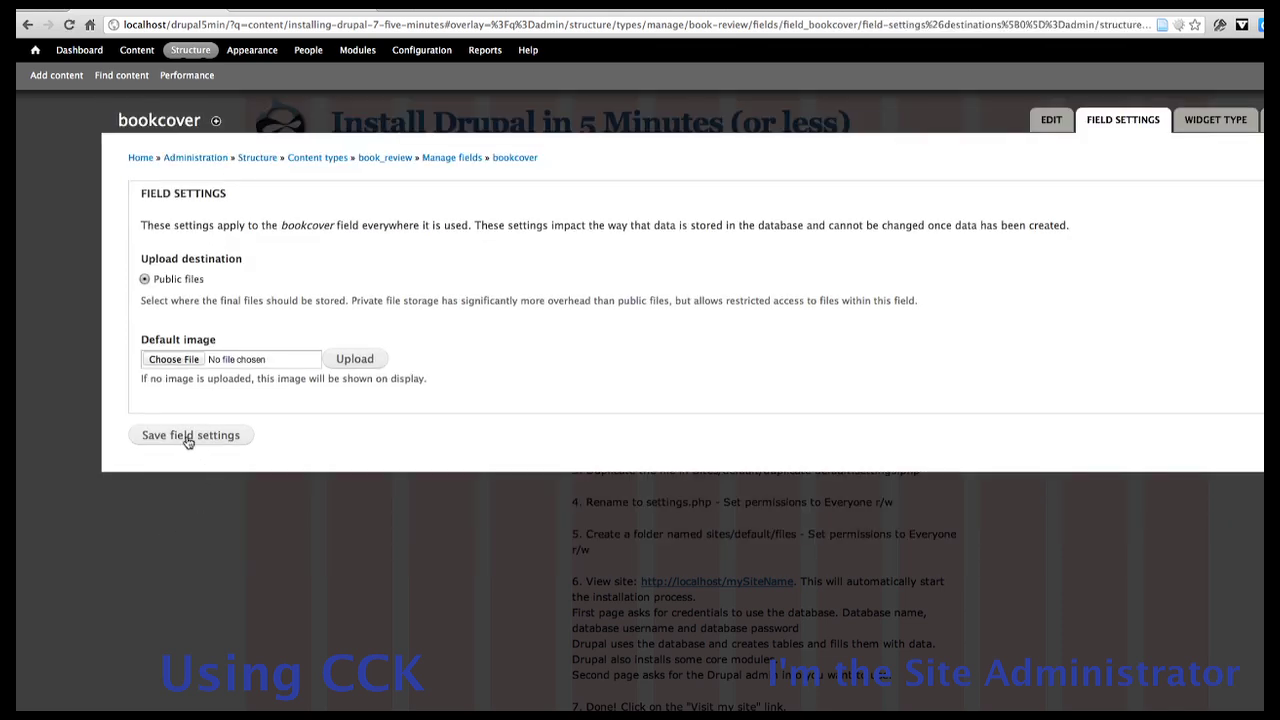
left_click(186, 439)
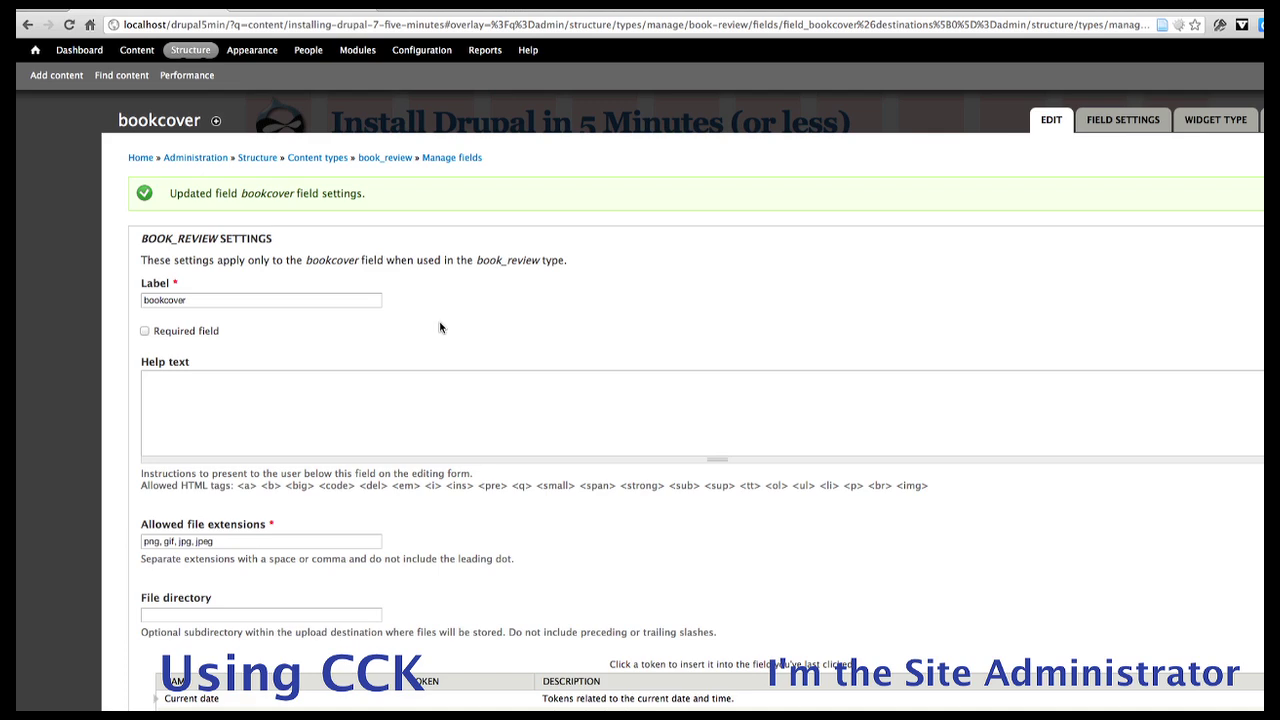
scroll(440, 327, "down", 10)
scroll(440, 327, "down", 1)
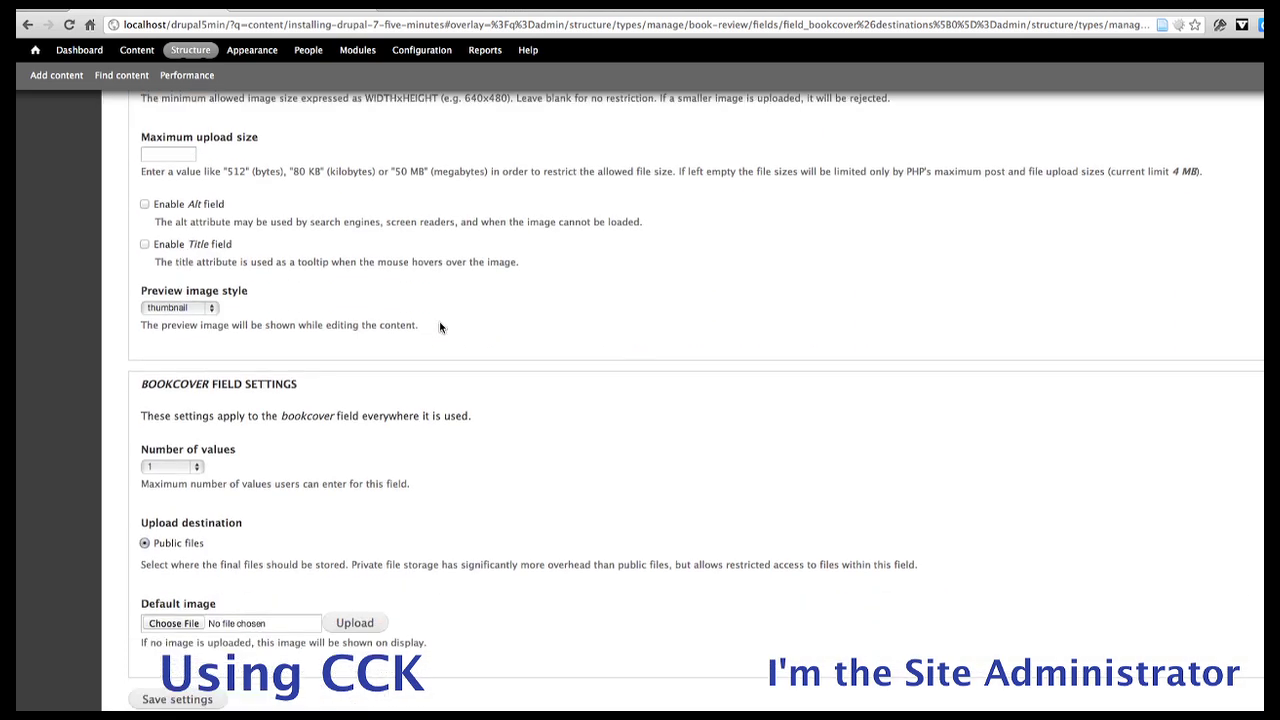
left_click(183, 700)
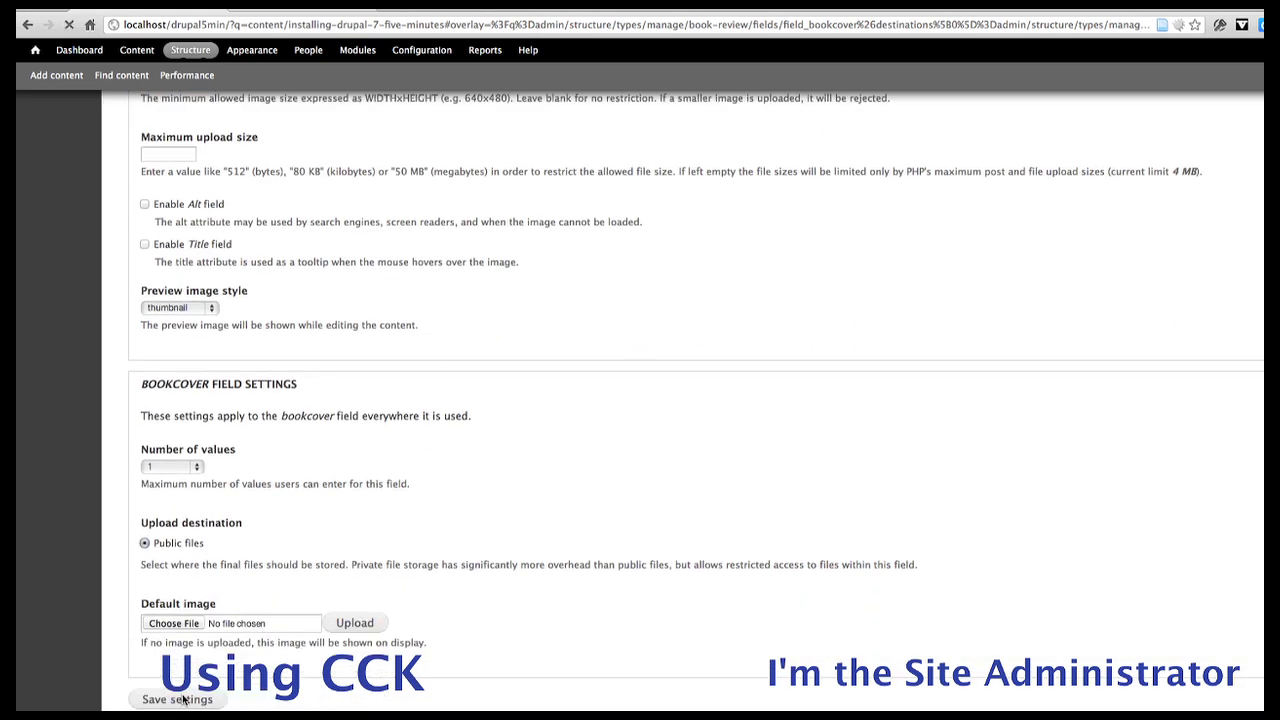
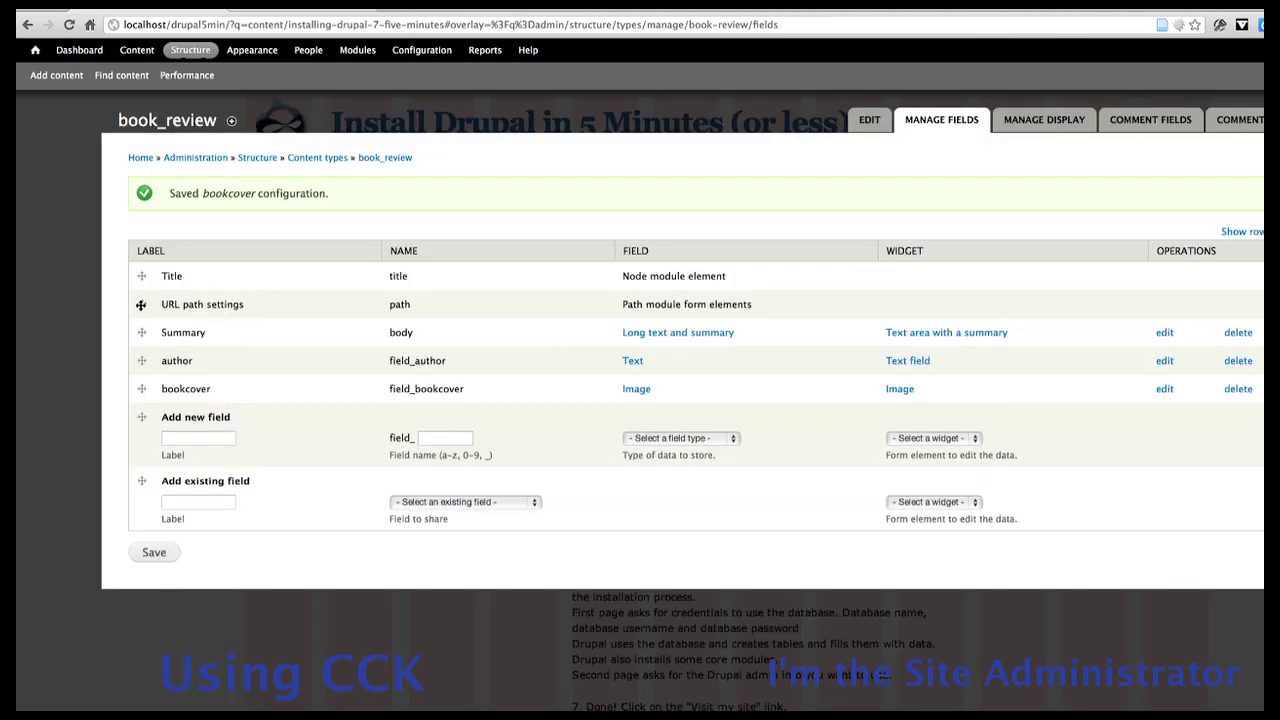
Step: Reorder the fields so author follows Title and URL path settings follows bookcover, and save the order
left_click_drag(143, 363, 145, 303)
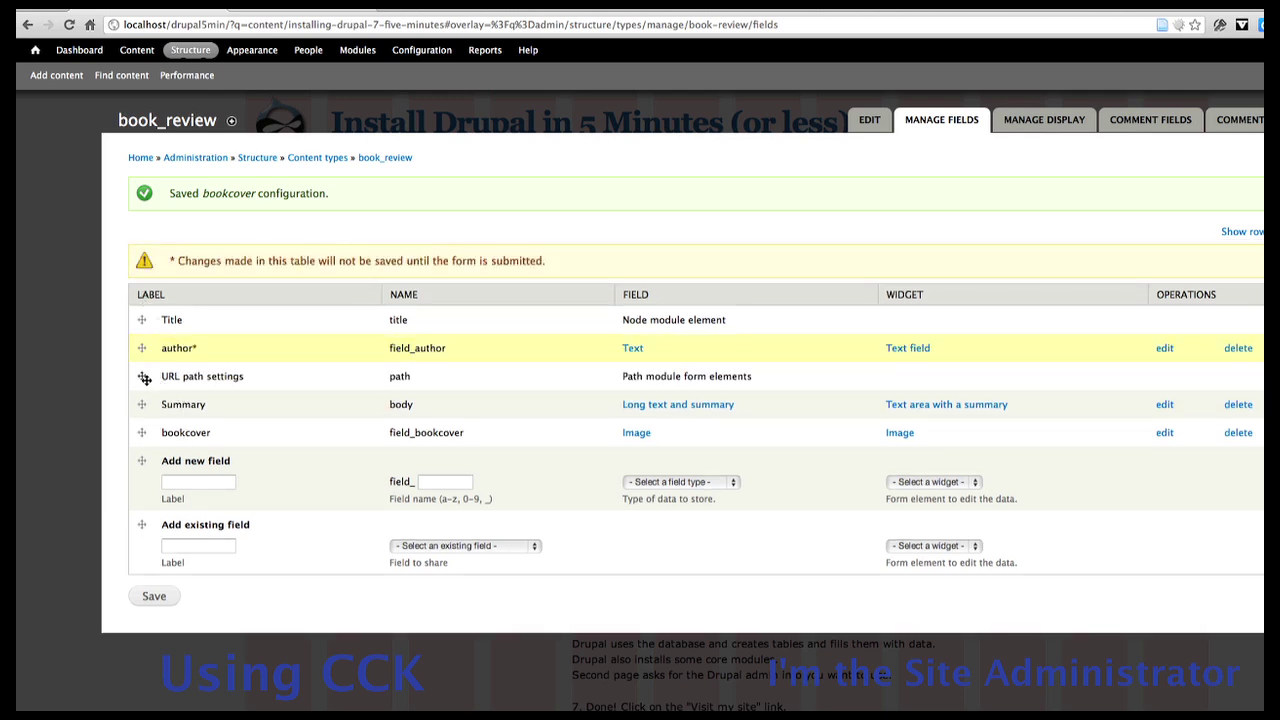
left_click_drag(142, 376, 140, 438)
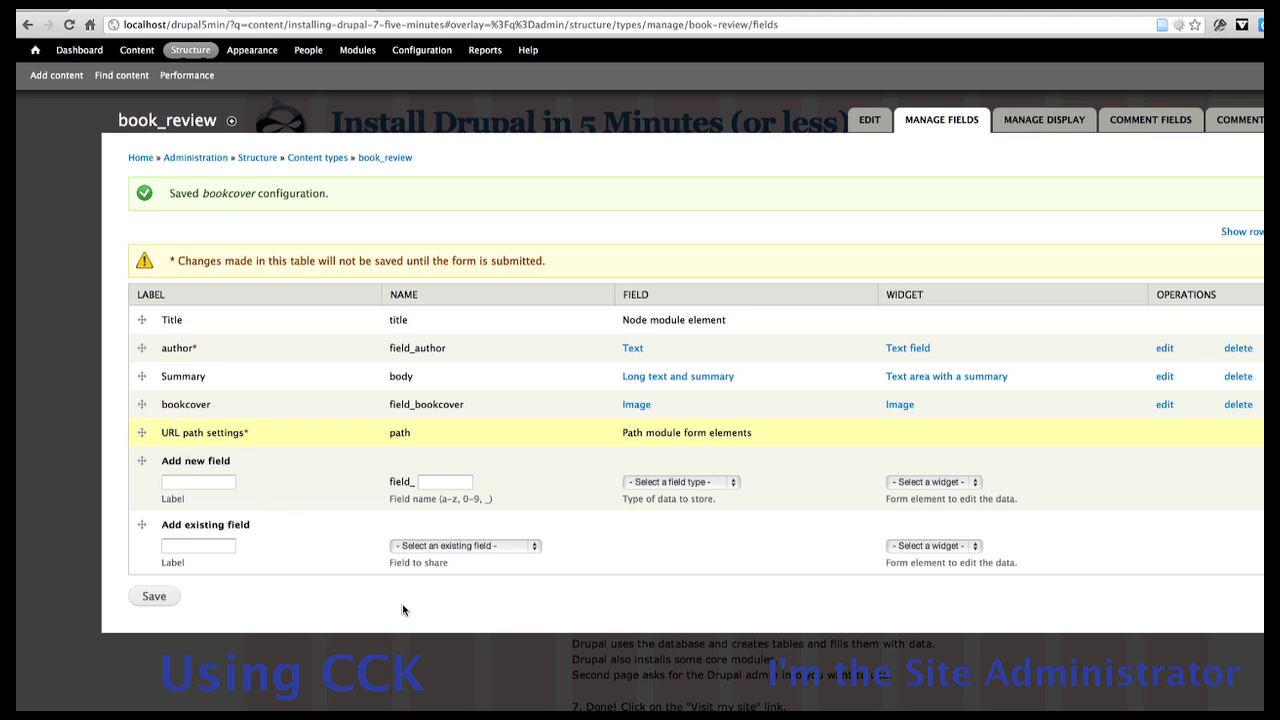
left_click(151, 600)
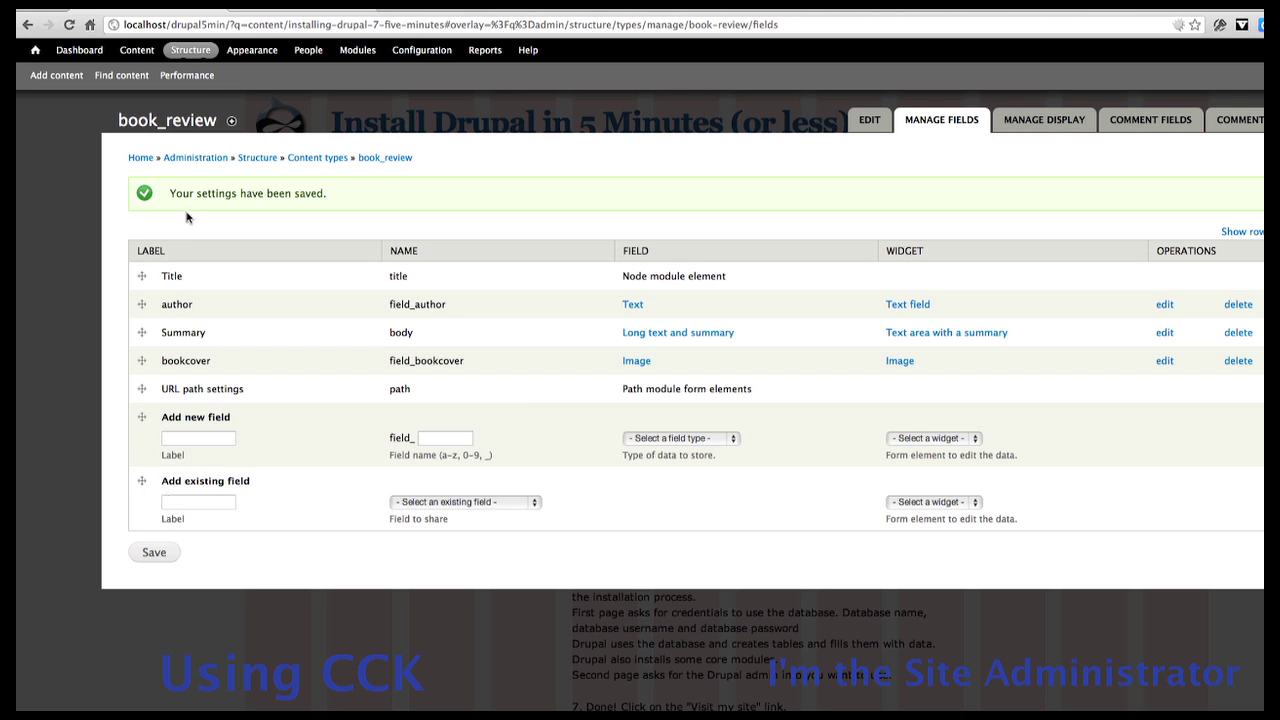
Step: Open the form for adding a new book_review content item
left_click(134, 51)
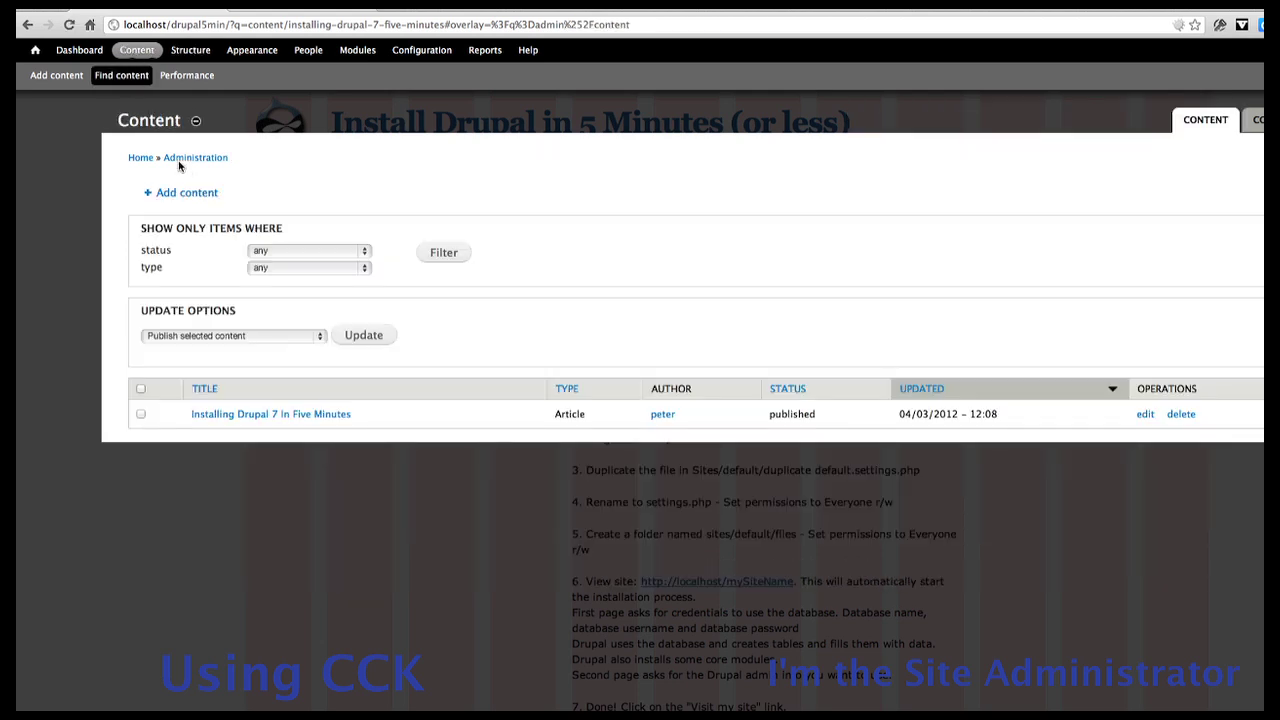
left_click(190, 194)
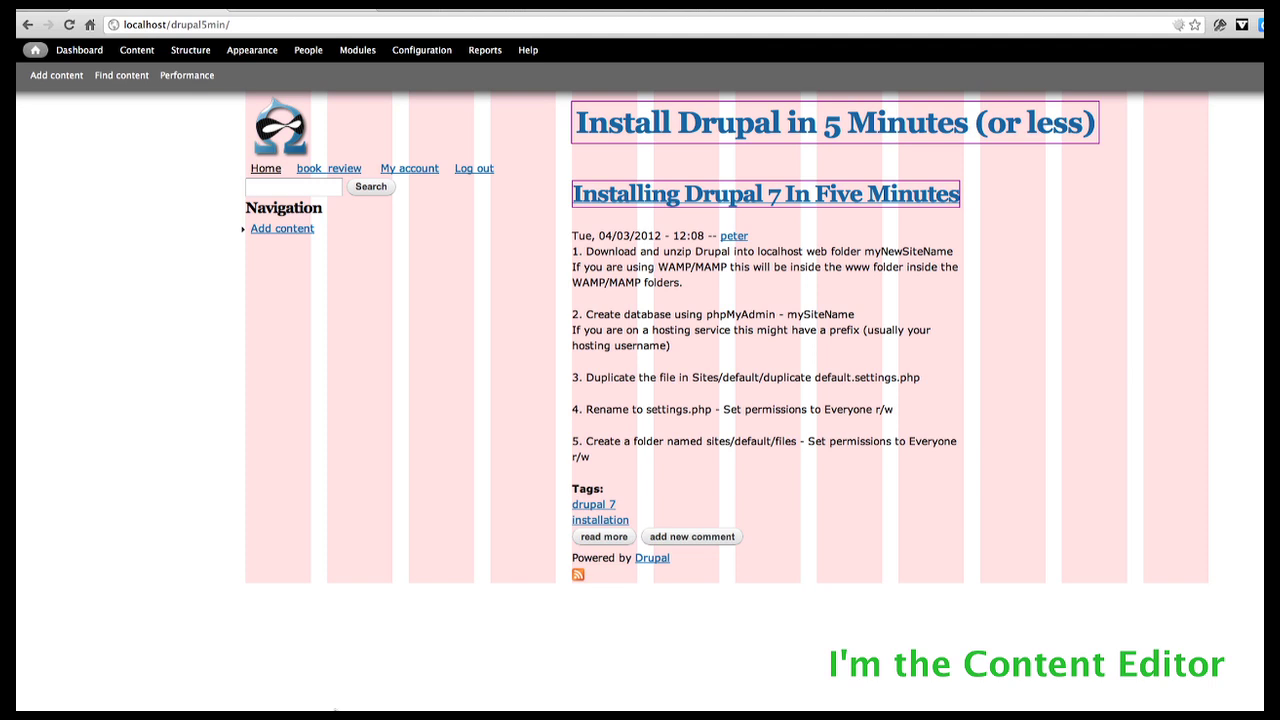
left_click(132, 52)
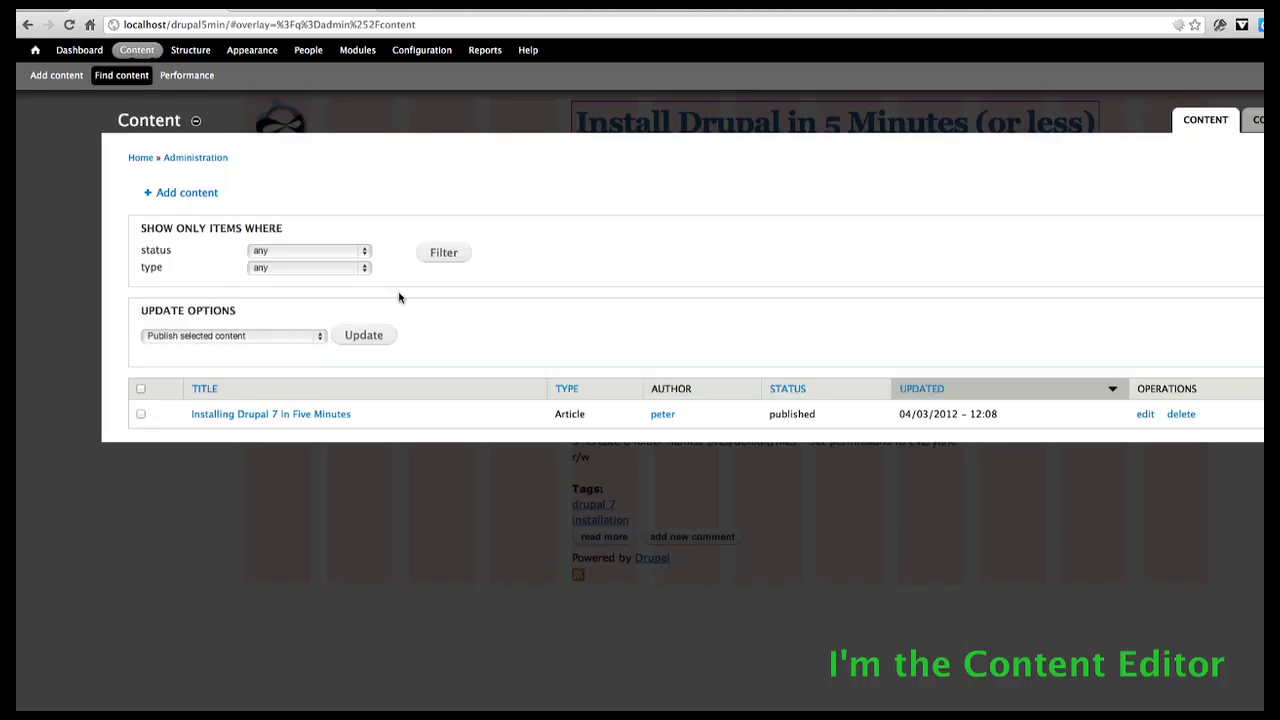
left_click(191, 194)
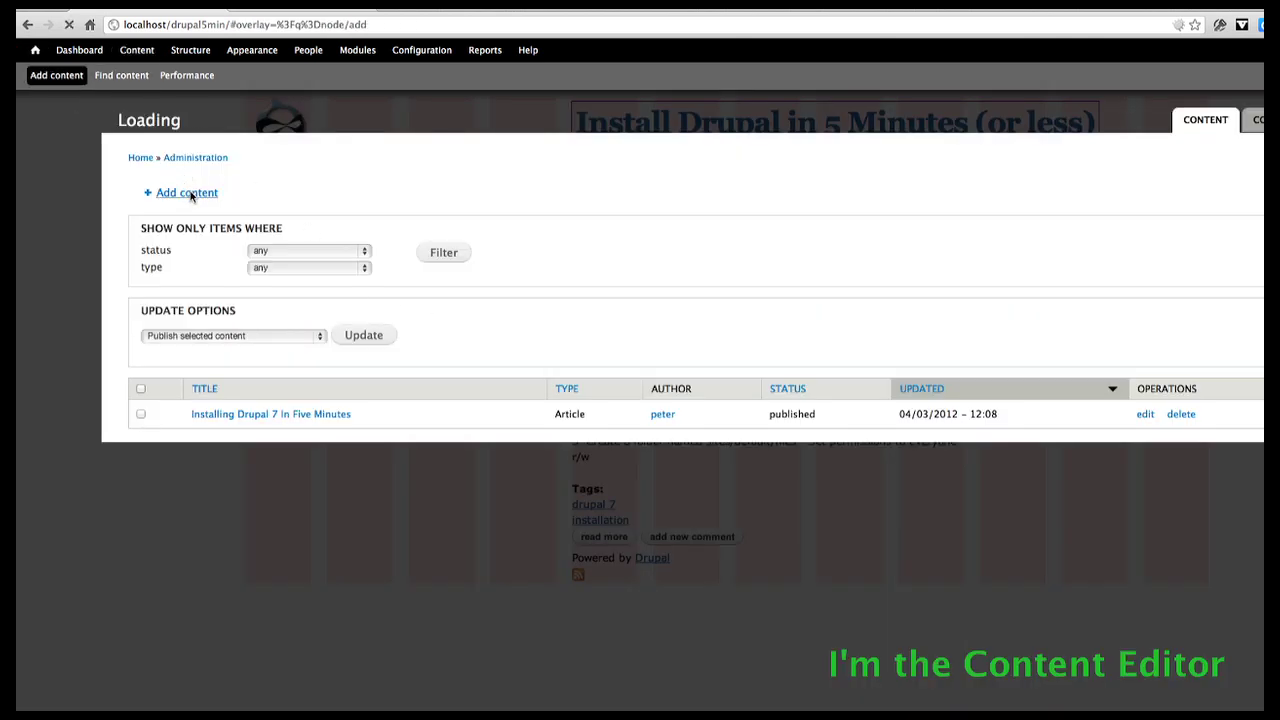
left_click(185, 289)
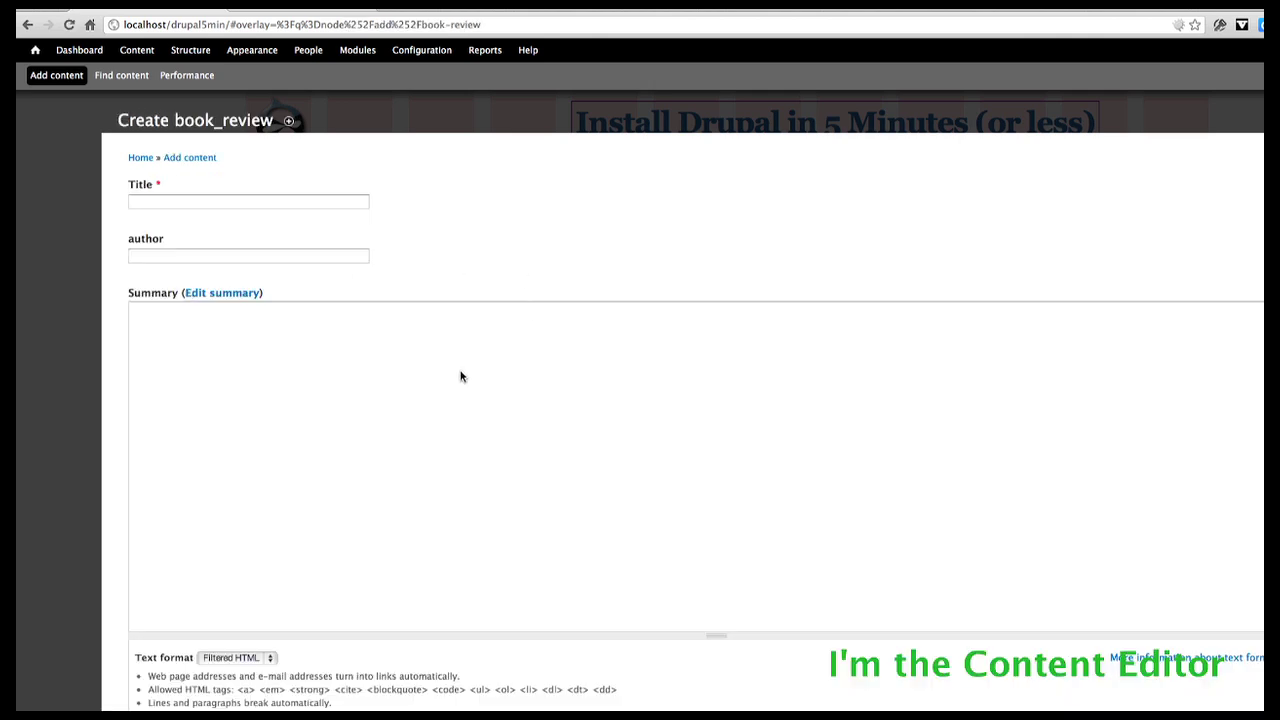
Step: Switch to the text editor holding content.txt and copy the Article #1 title, Drupal 7, into the book review's Title field
key("super+Tab")
key("super+Tab")
key("super+Tab")
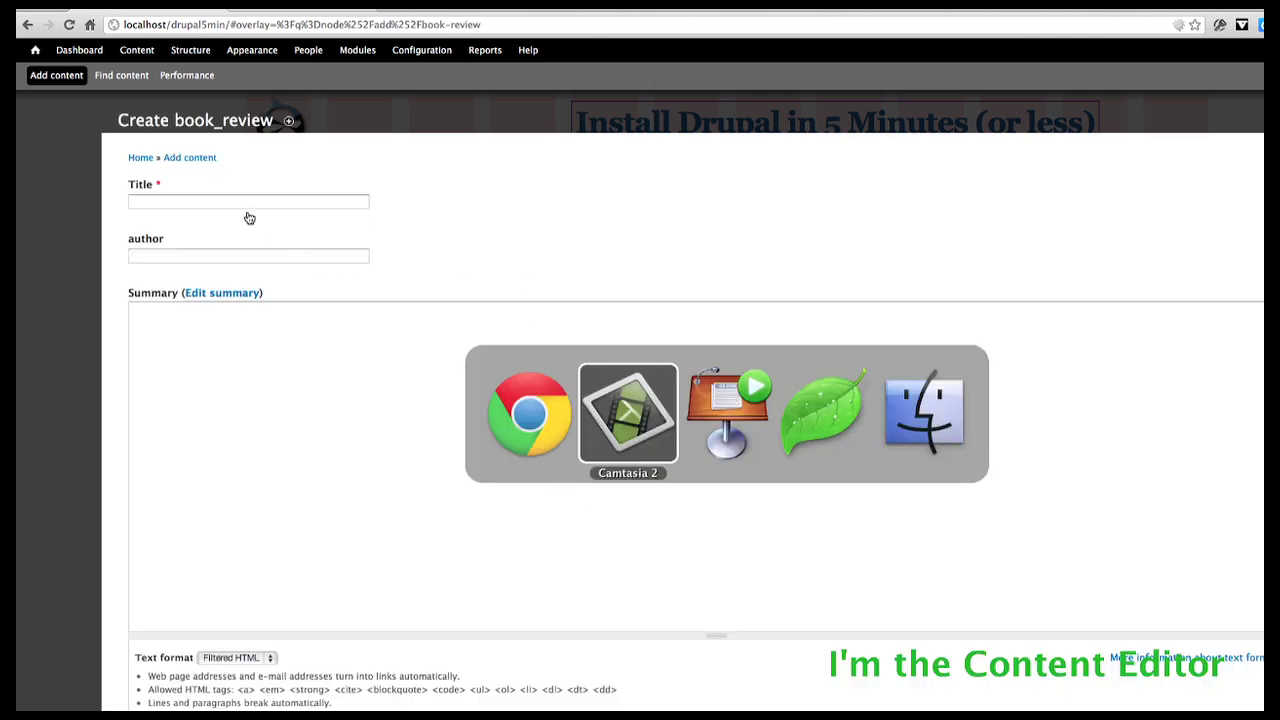
scroll(776, 349, "down", 10)
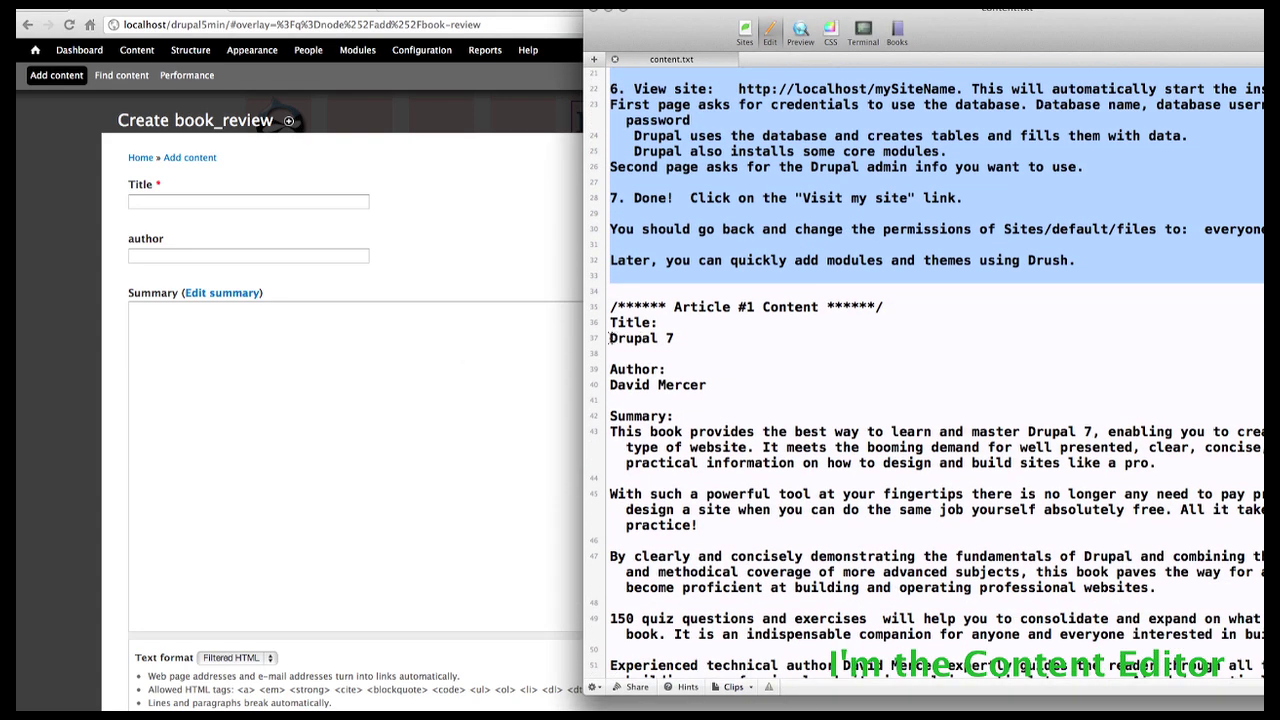
left_click_drag(609, 338, 692, 338)
key("super+c")
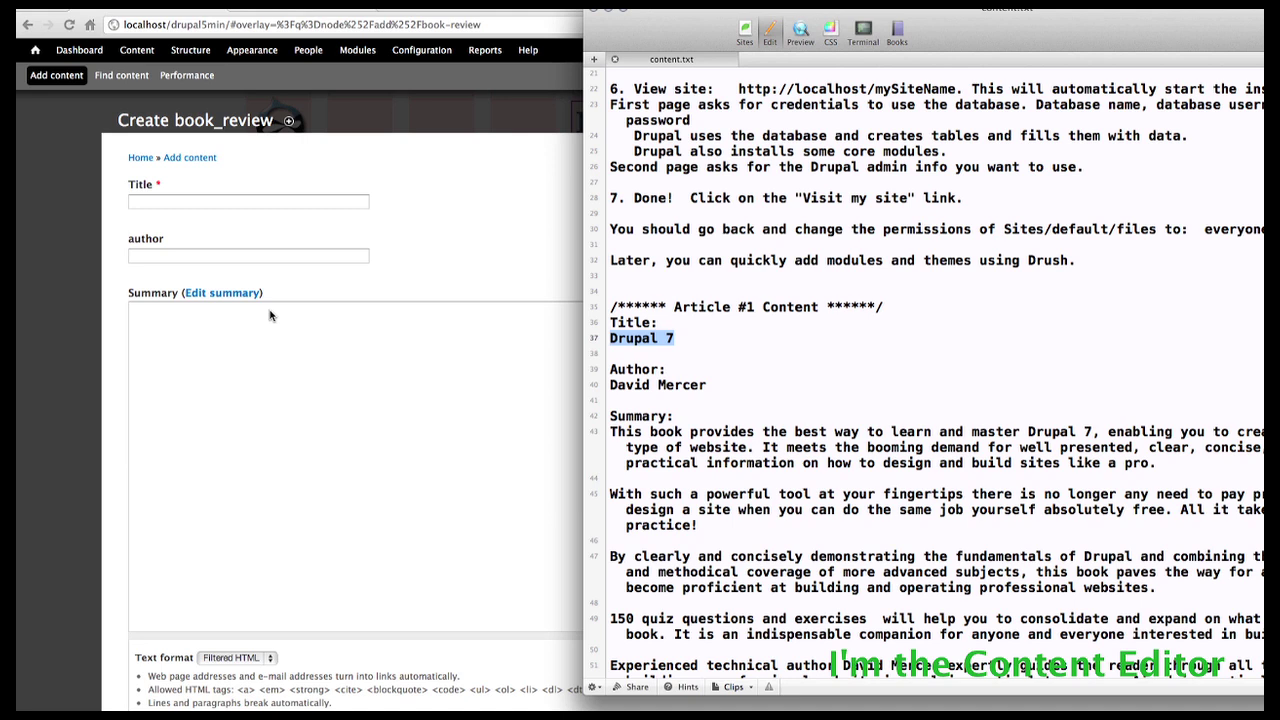
left_click(142, 205)
left_click(139, 202)
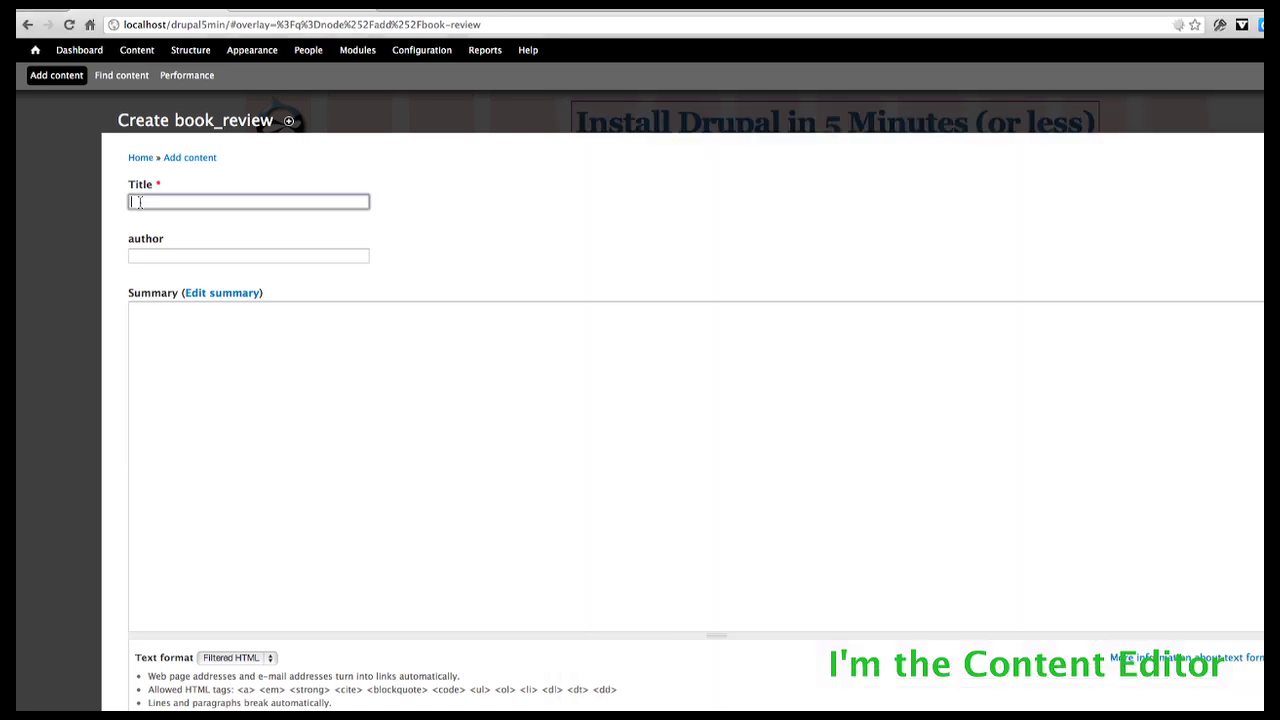
key("super+v")
Step: Copy the Article #1 author's name from content.txt into the review's author field
key("super+Tab")
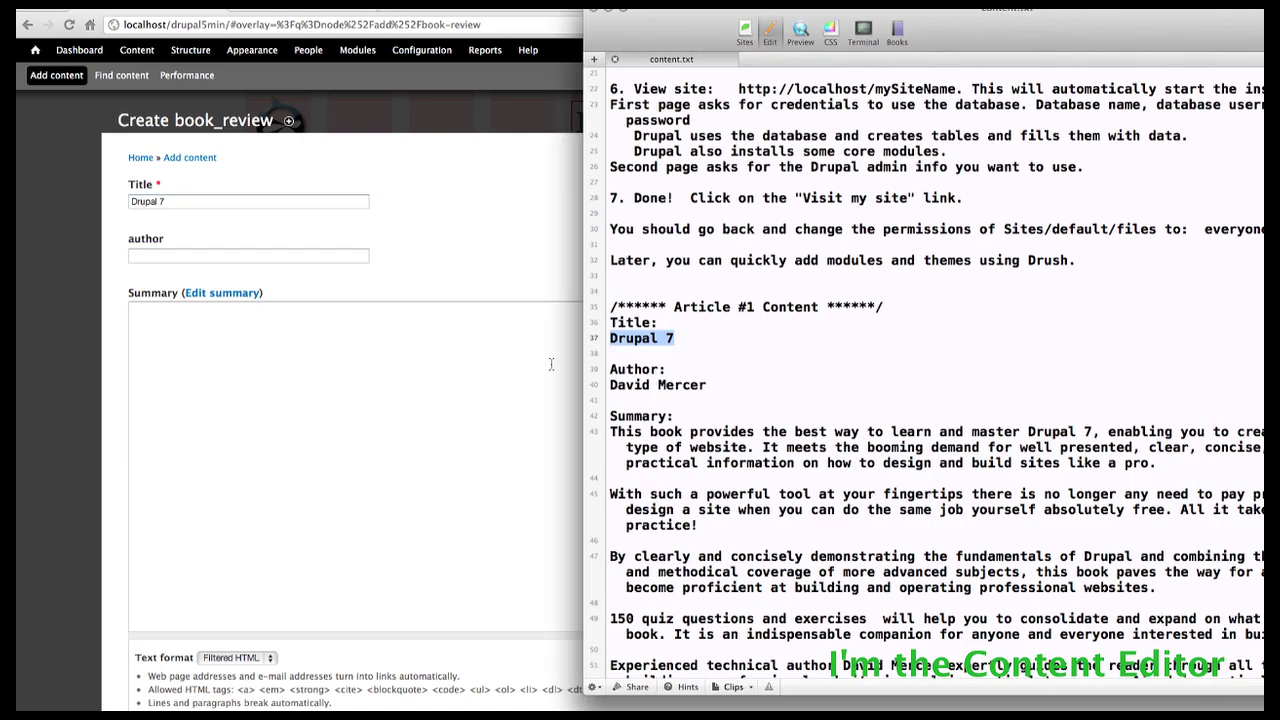
left_click_drag(610, 384, 727, 380)
key("super+c")
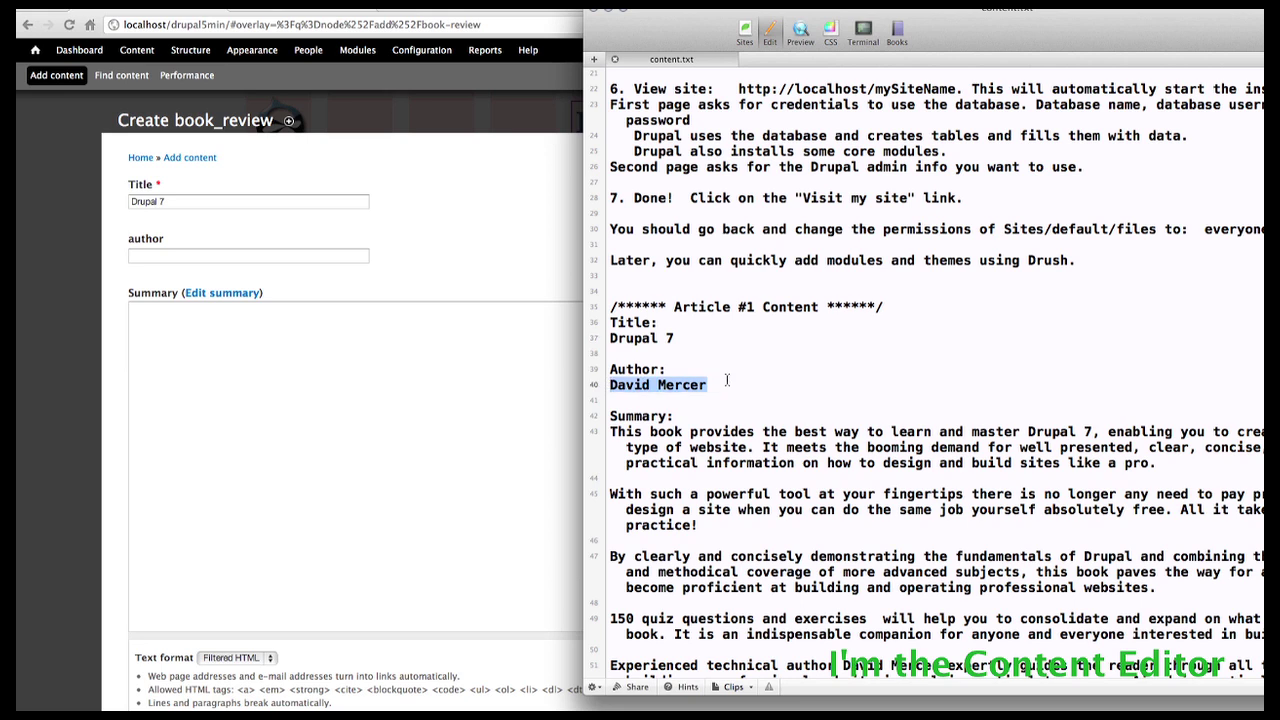
key("super+Tab")
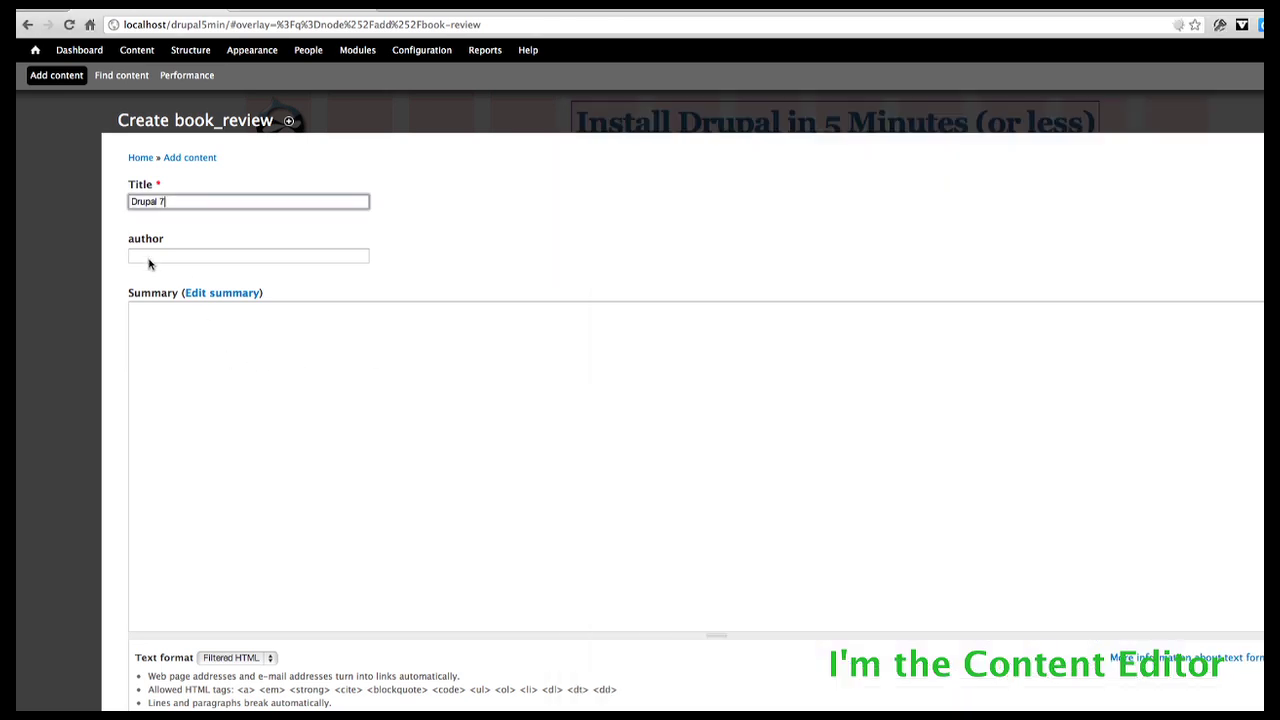
left_click(139, 258)
key("super+v")
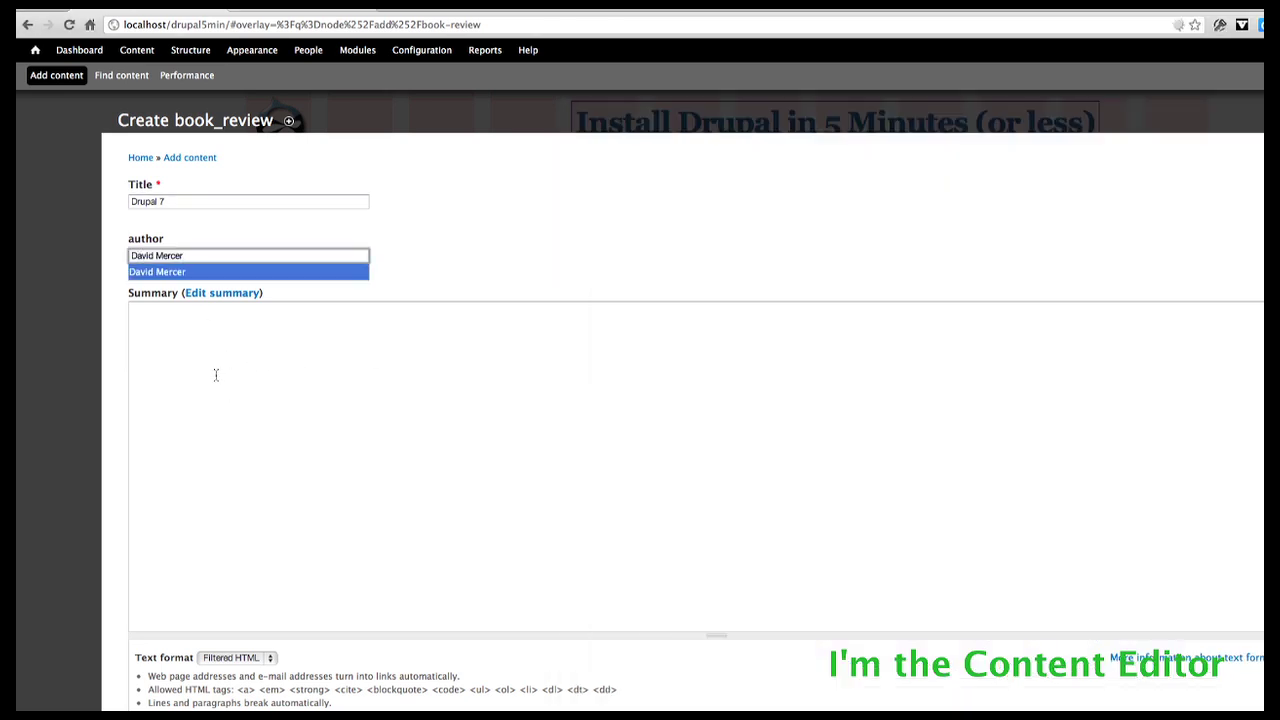
Step: Copy all the Article #1 summary paragraphs from content.txt into the Summary field and save the book review
left_click(216, 380)
key("super+Tab")
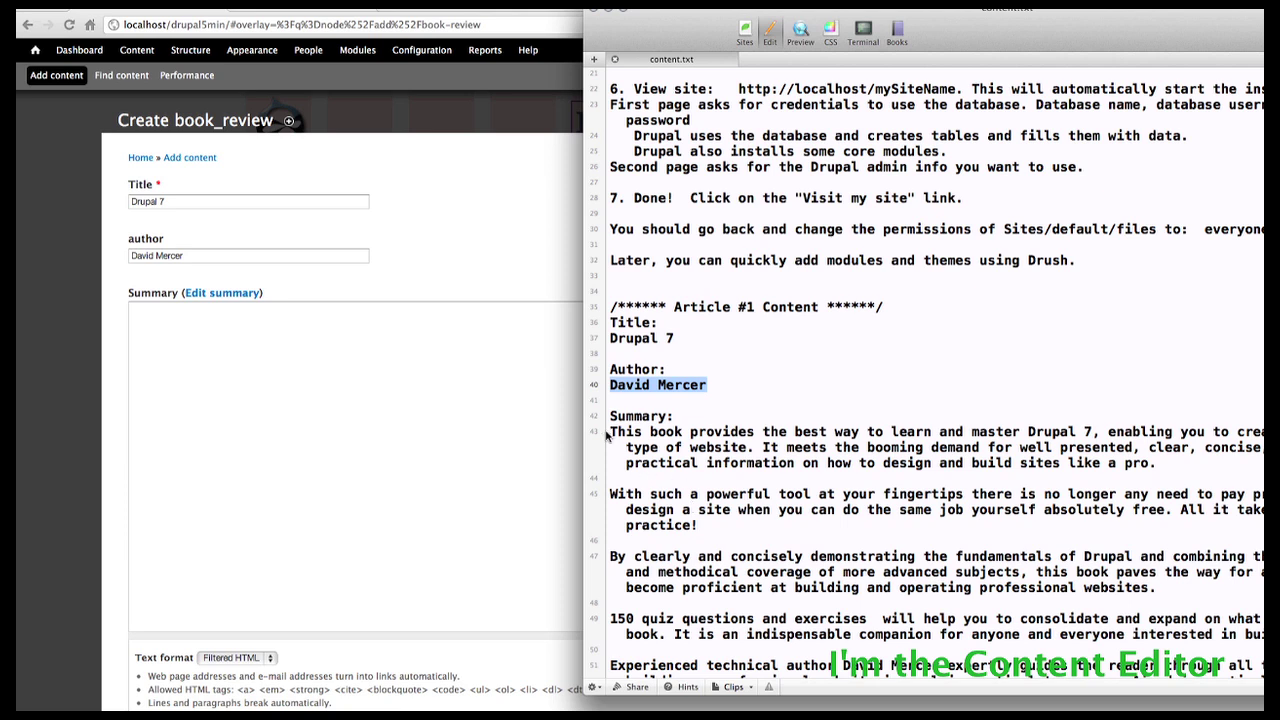
left_click_drag(606, 435, 580, 535)
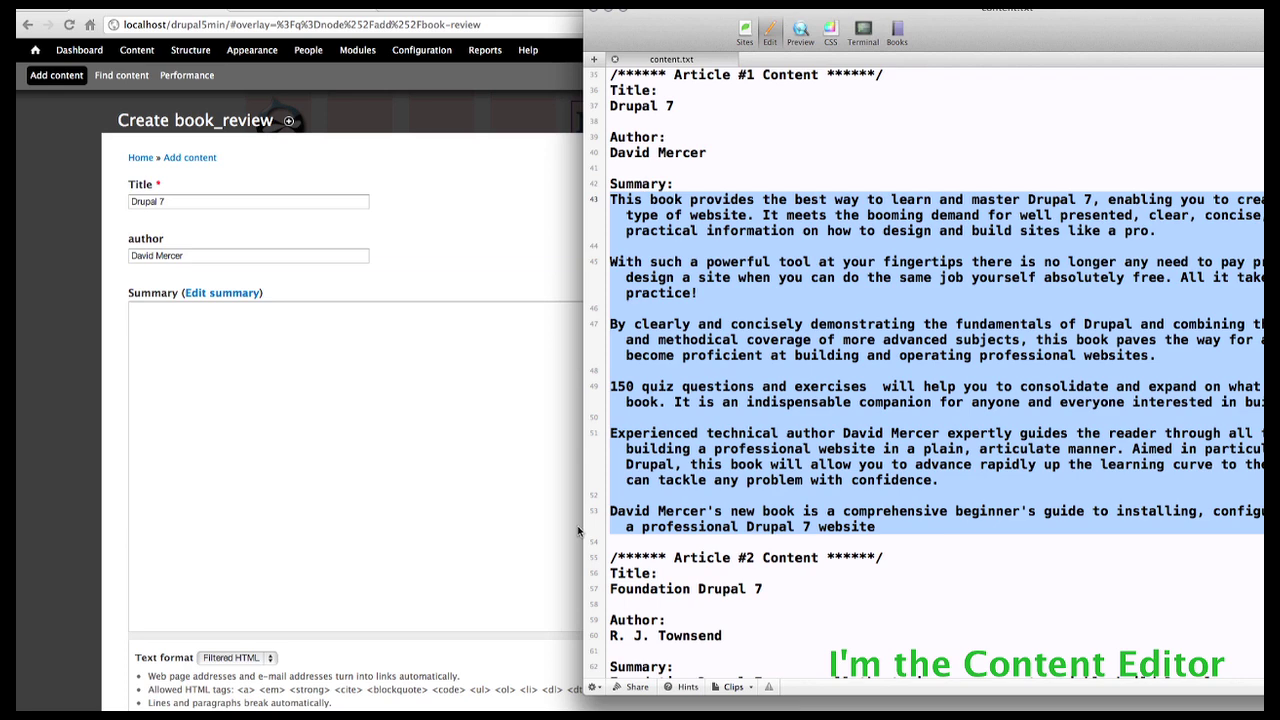
left_click(310, 388)
type("This book provides the best way to learn and master Drupal 7, enabling you to create virtually any type of website. It meets the booming demand for well presented, clear, concise, and above all practical information on how to design and build sites like a pro.  With such a powerful tool at your fingertips there is no longer any need to pay professionals to design a site when you can do the same job yourself absolutely free. All it takes is a bit of practice!  By clearly and concisely demonstrating the fundamentals of Drupal and combining this with practical and methodical coverage of more advanced subjects, this book paves the way for anyone to quickly become proficient at building and operating professional websites.  150 quiz questions and exercises  will help you to consolidate and expand on what you learn in the book. It is an indispensable companion for anyone and everyone interested in building a website.  Experienced technical author David Mercer expertly guides the reader through all the stages of building a professional website in a plain, articulate manner. Aimed in particular at beginners to Drupal, this book will allow you to advance rapidly up the learning curve to the point where they can tackle any problem with confidence.  David Mercer's new book is a comprehensive beginner's guide to installing, configuring, and building a professional Drupal 7 website")
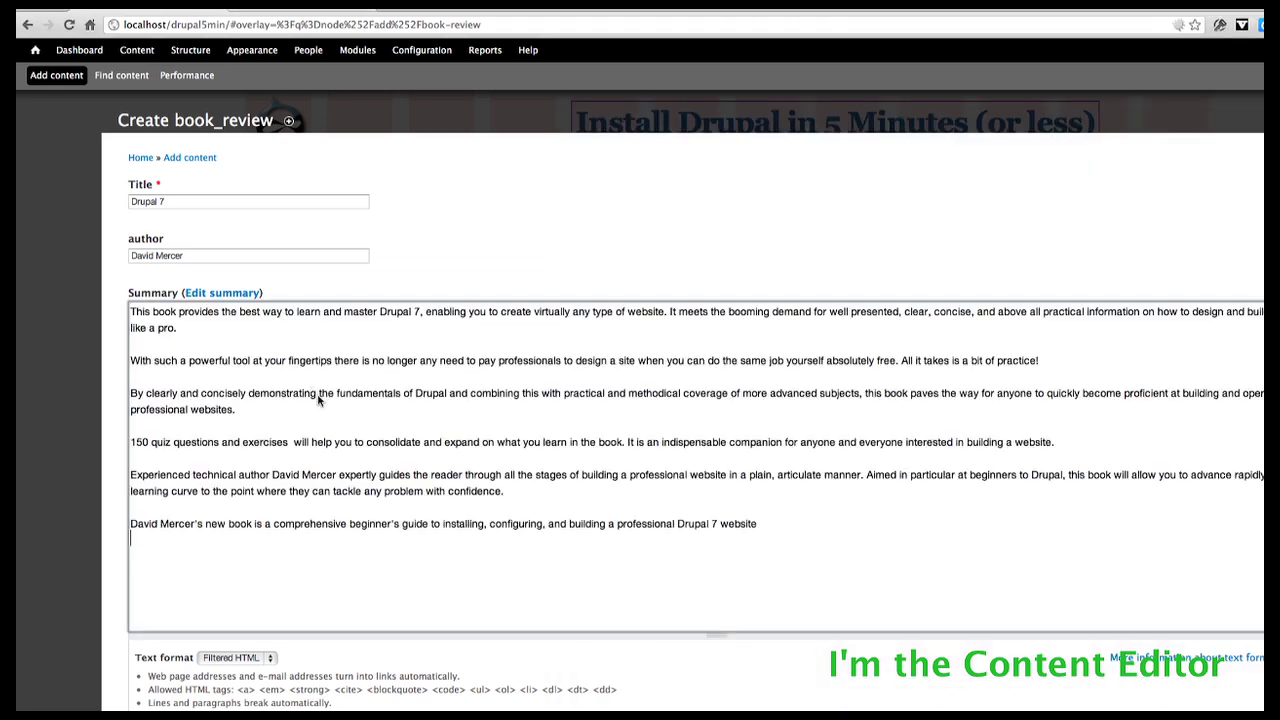
scroll(80, 603, "down", 5)
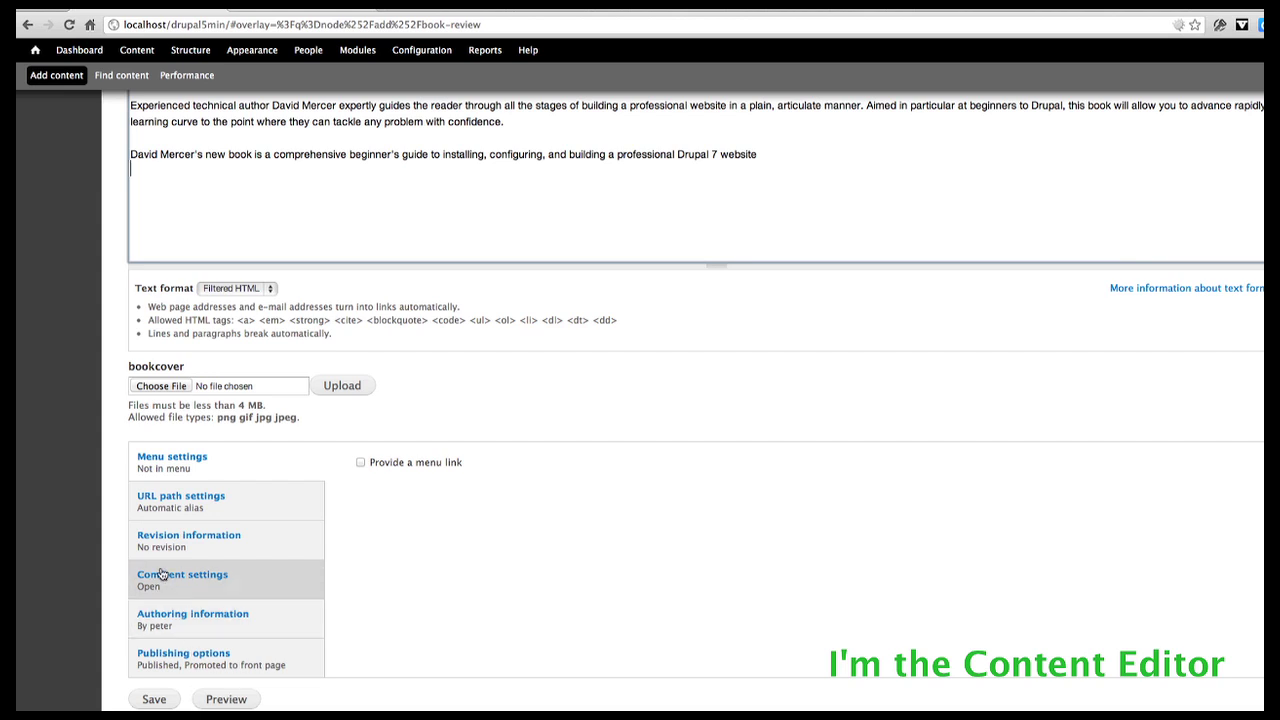
left_click(152, 699)
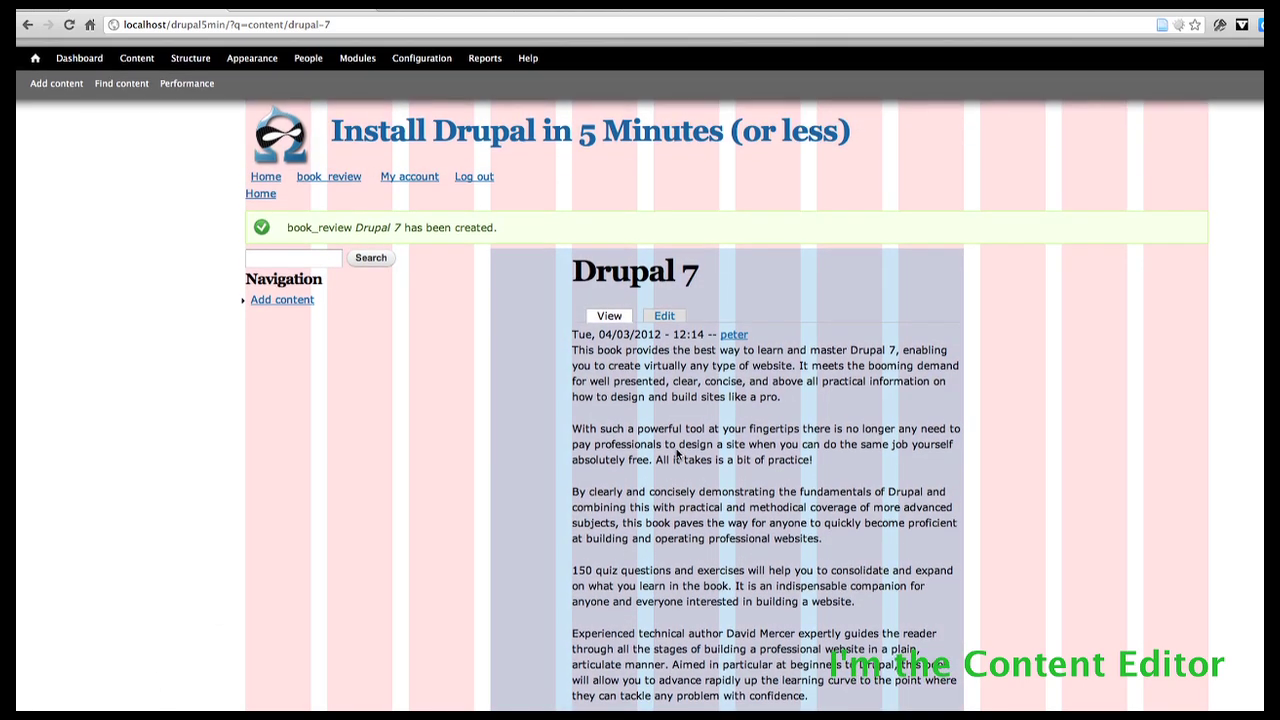
Step: Examine the saved Drupal 7 review's summary and author, and look over the book reviews on the front page
scroll(676, 455, "down", 5)
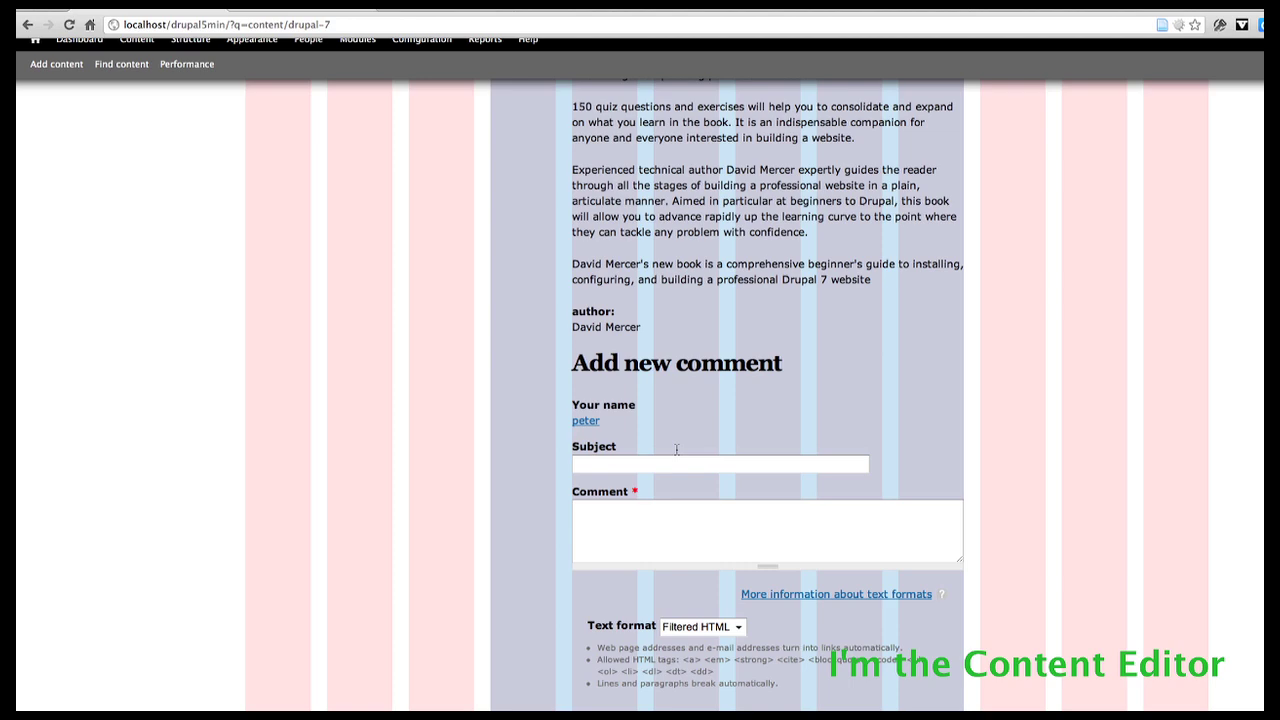
scroll(676, 455, "up", 6)
scroll(676, 453, "down", 1)
scroll(676, 455, "down", 4)
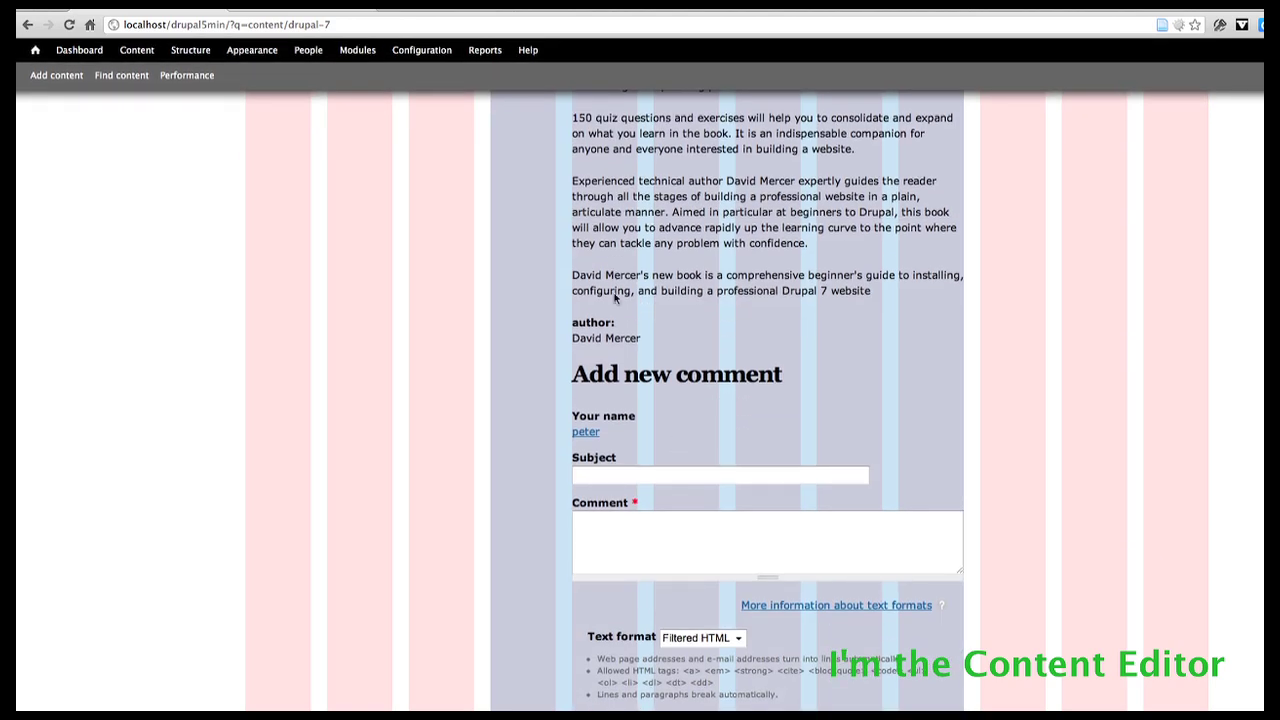
scroll(440, 390, "up", 3)
left_click(137, 50)
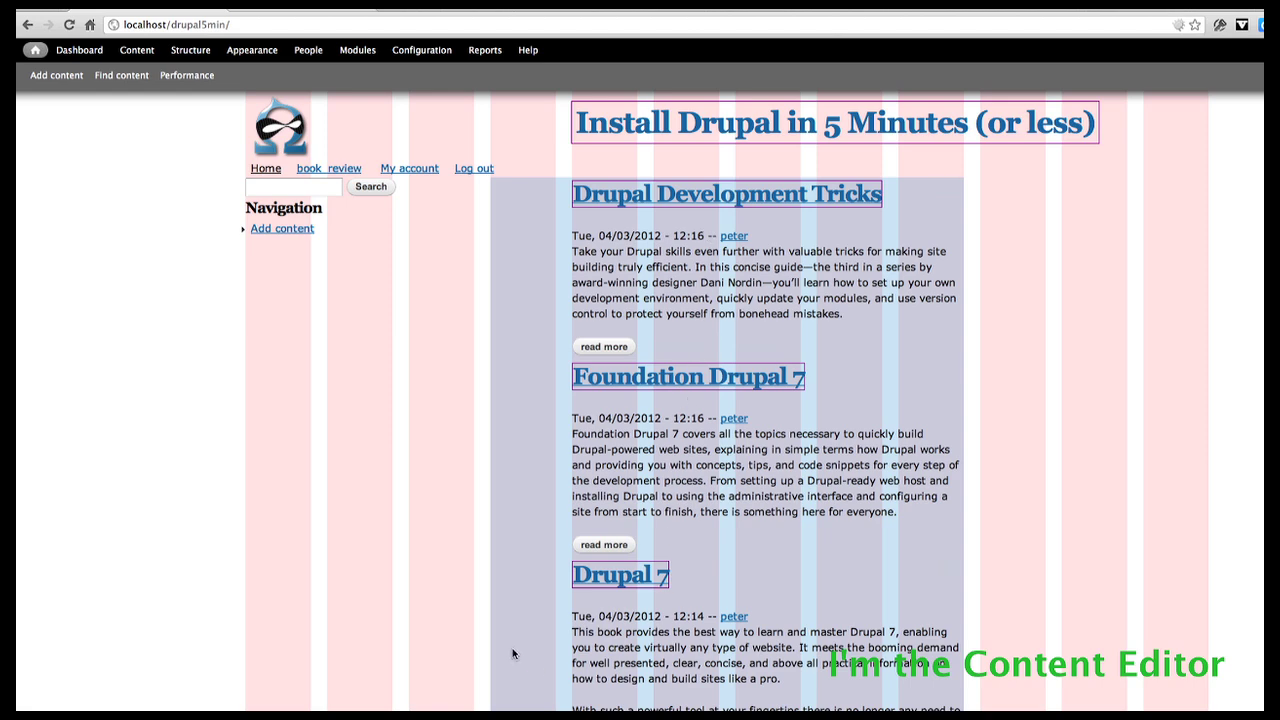
scroll(494, 575, "down", 3)
scroll(494, 575, "up", 4)
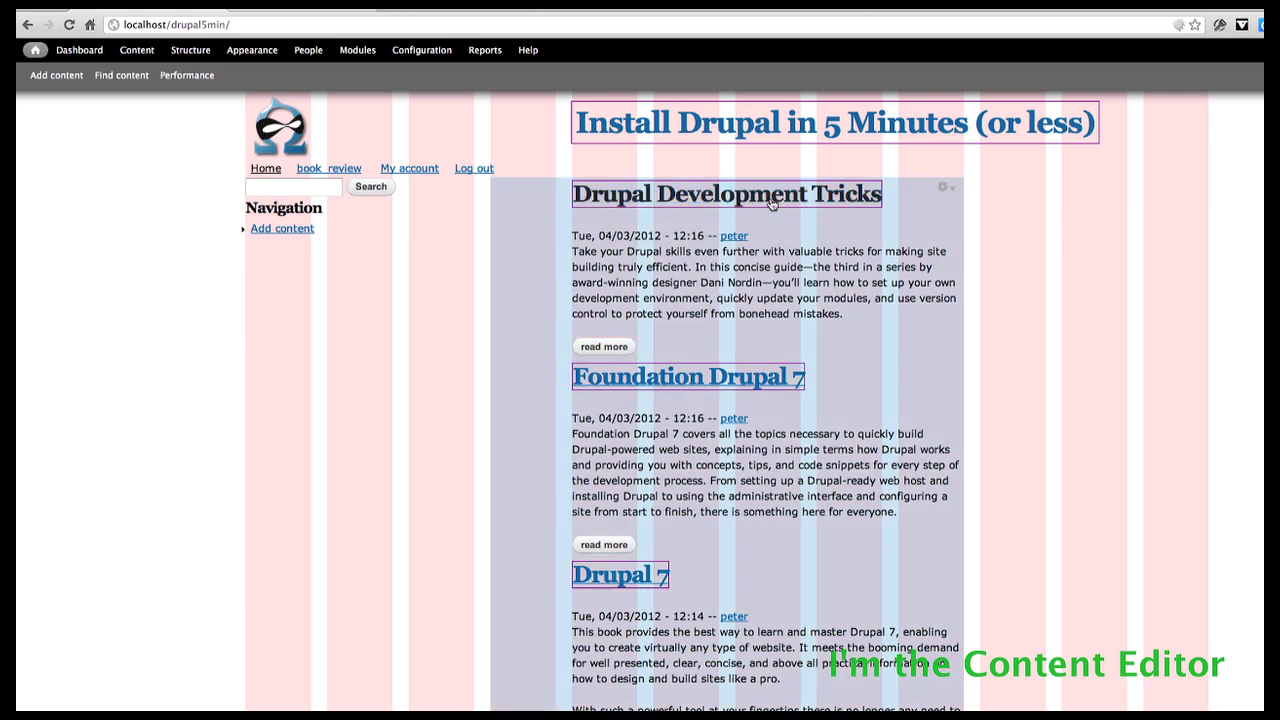
left_click(950, 191)
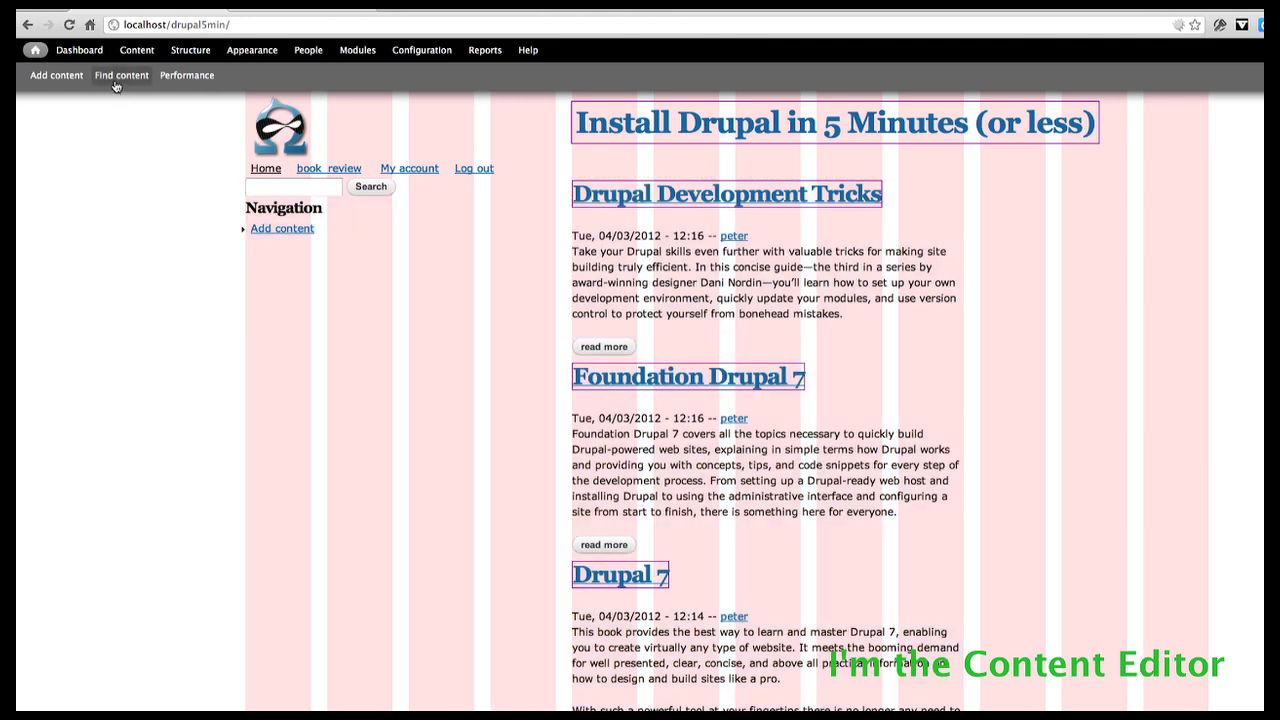
Step: Edit the Drupal Development Tricks review from the content list and upload bookDrupalDevelopmentTricksNordinOReilly.png from the graphic folder as its bookcover
left_click(132, 52)
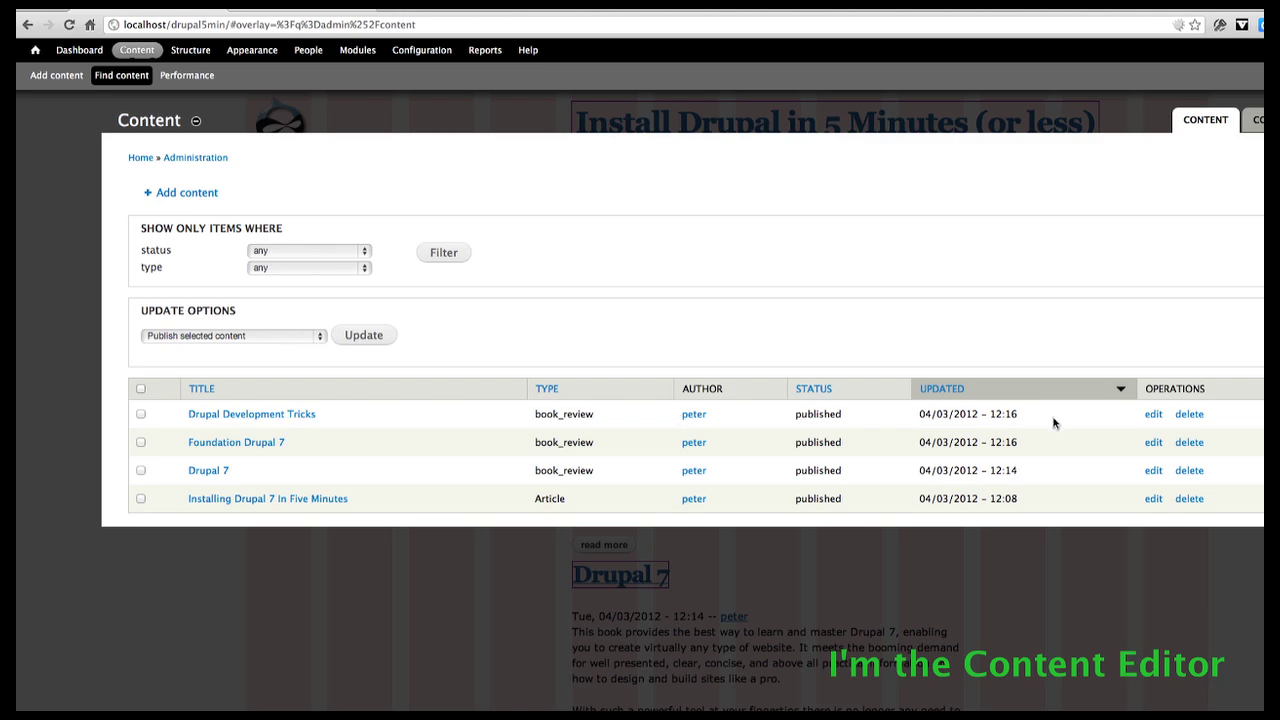
left_click(1152, 416)
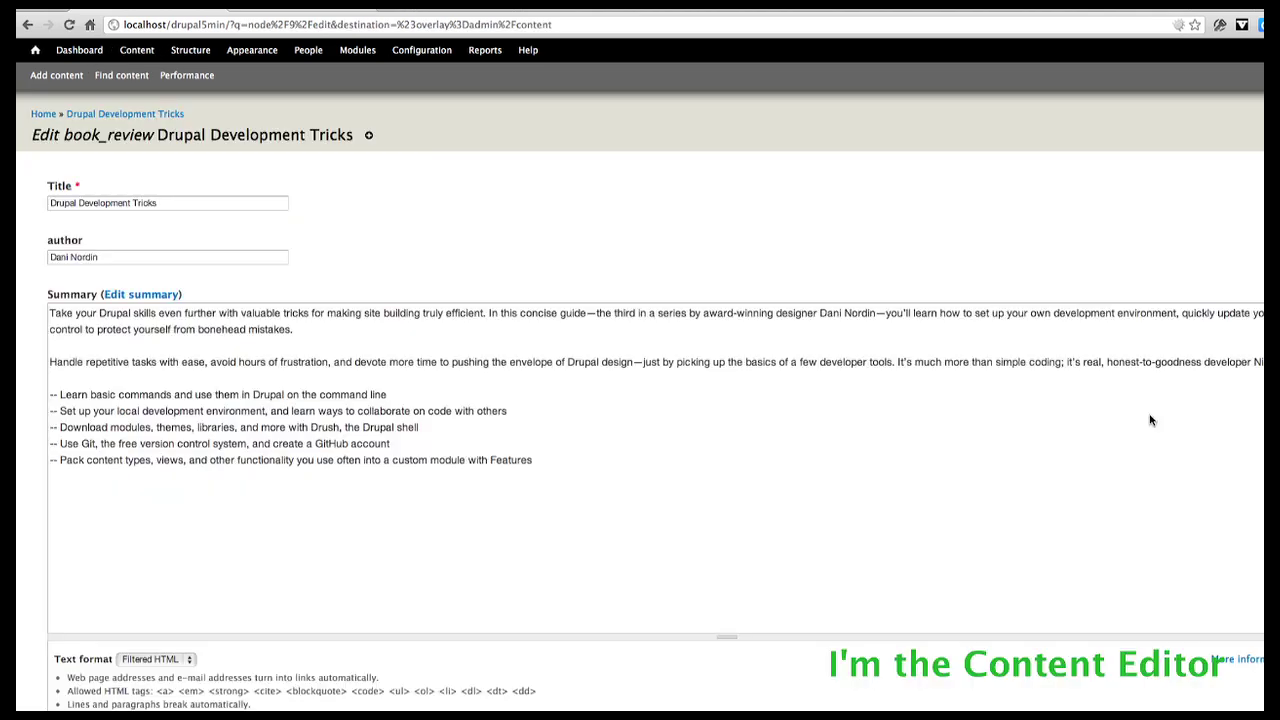
scroll(335, 340, "down", 5)
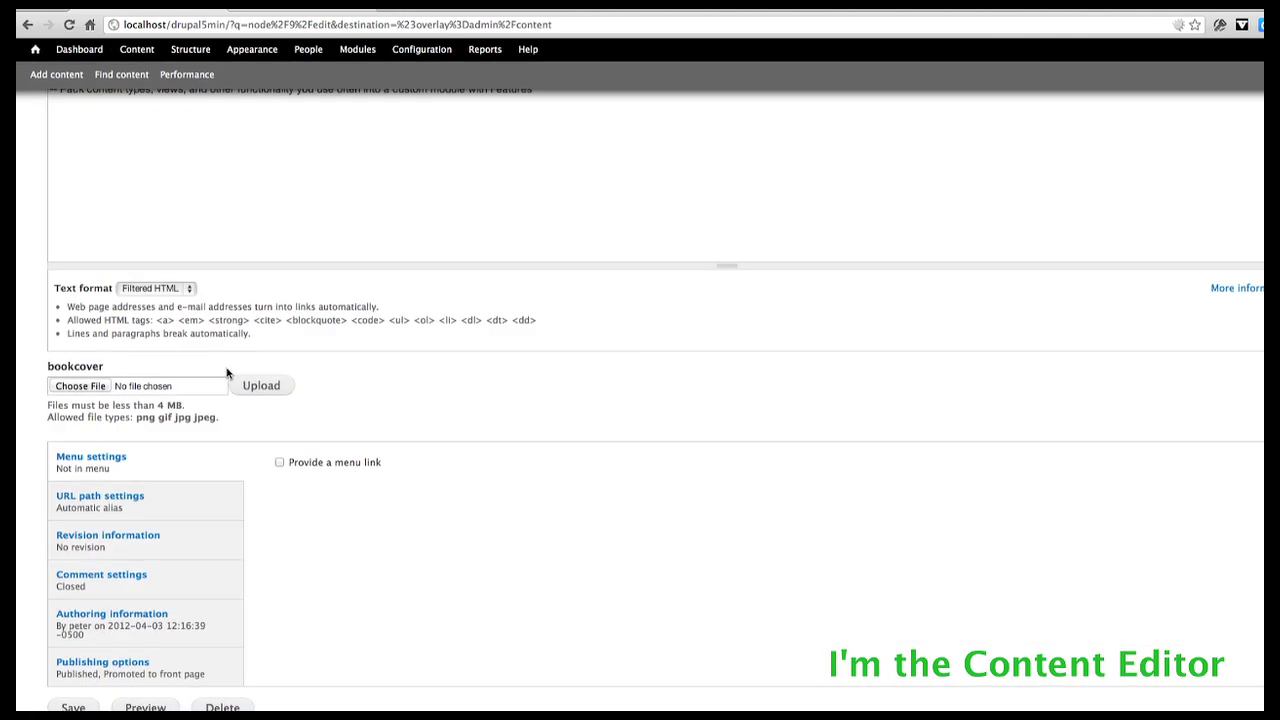
left_click(78, 391)
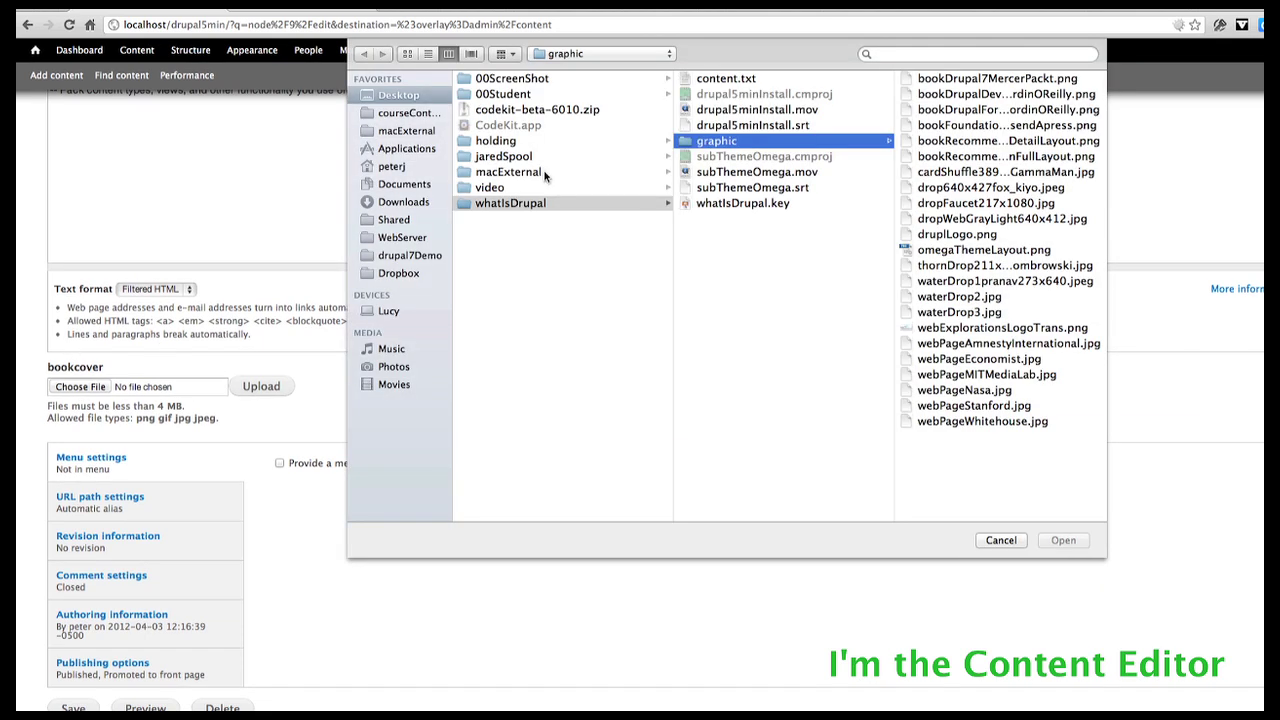
left_click(1006, 93)
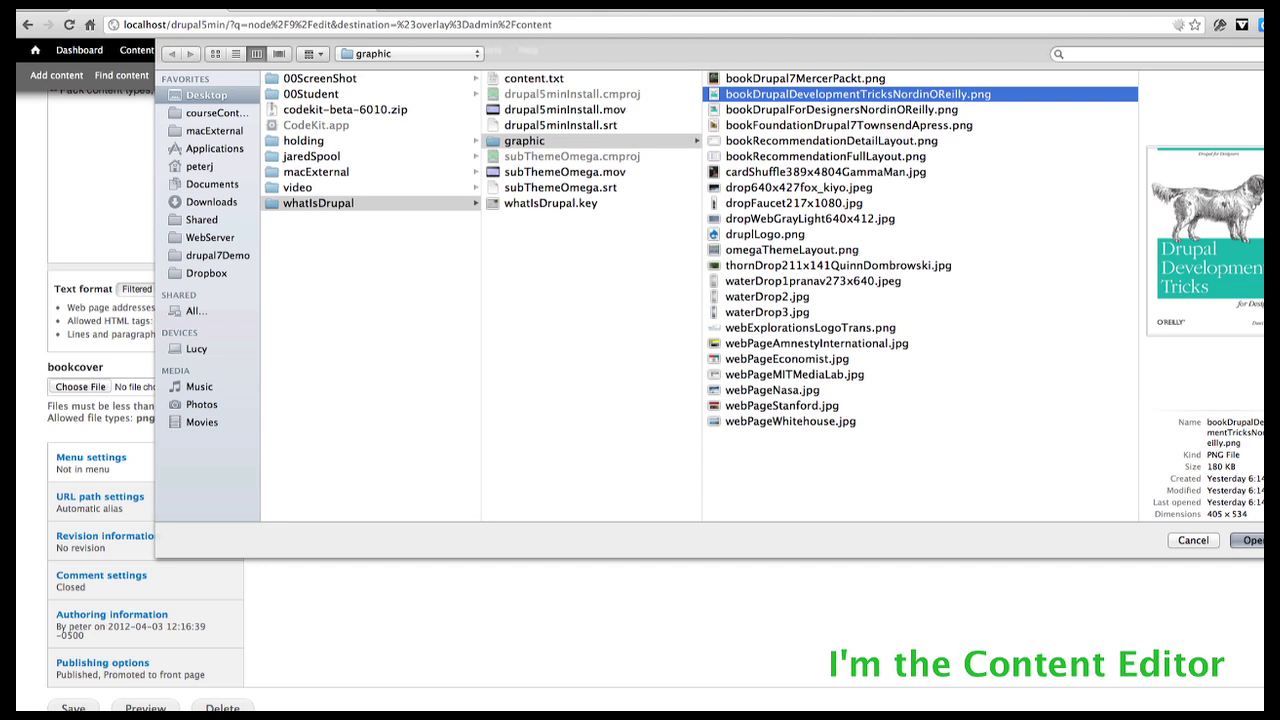
left_click(1245, 540)
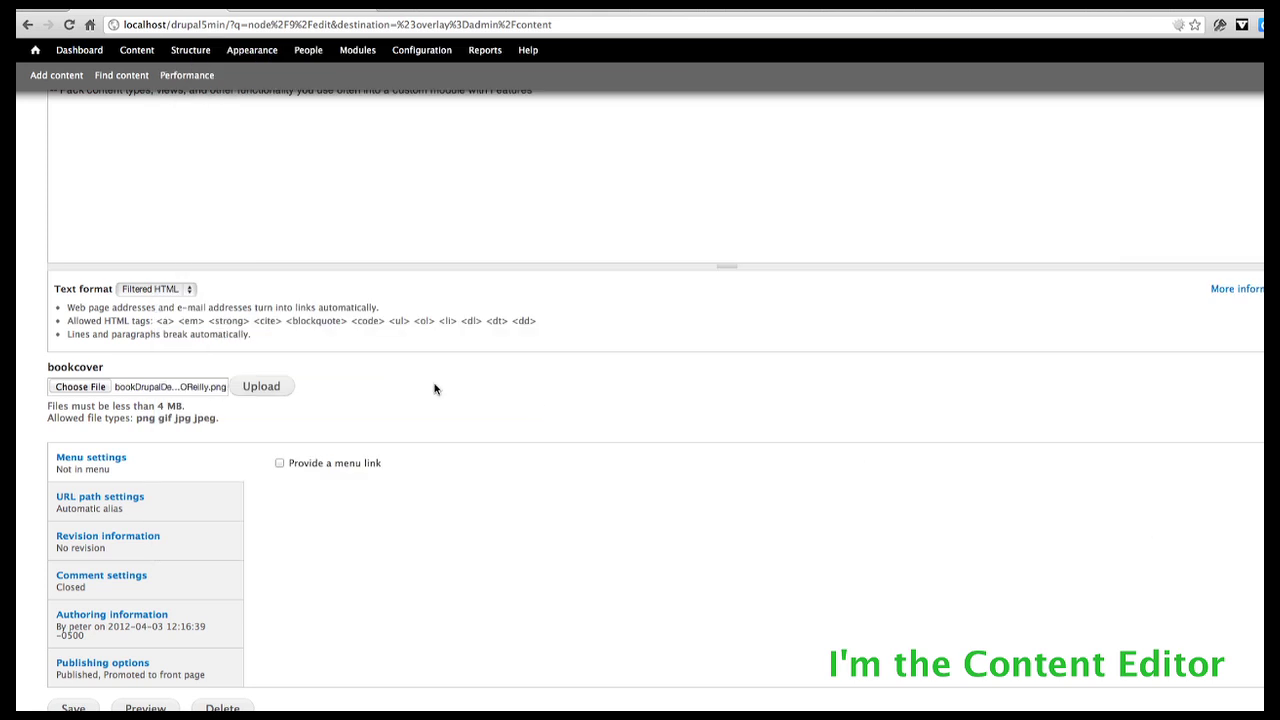
left_click(260, 390)
Step: Check the comment settings while saving the Drupal Development Tricks review, and open the Drupal 7 review for editing
scroll(274, 520, "down", 3)
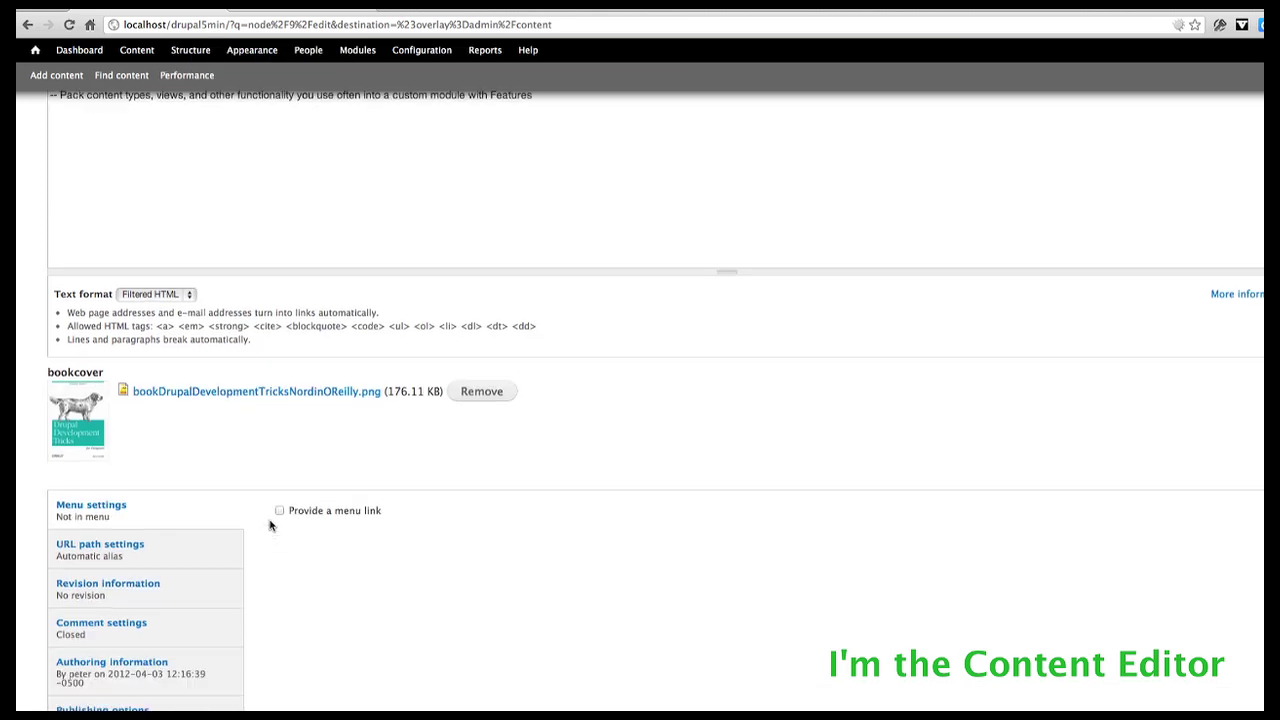
left_click(122, 571)
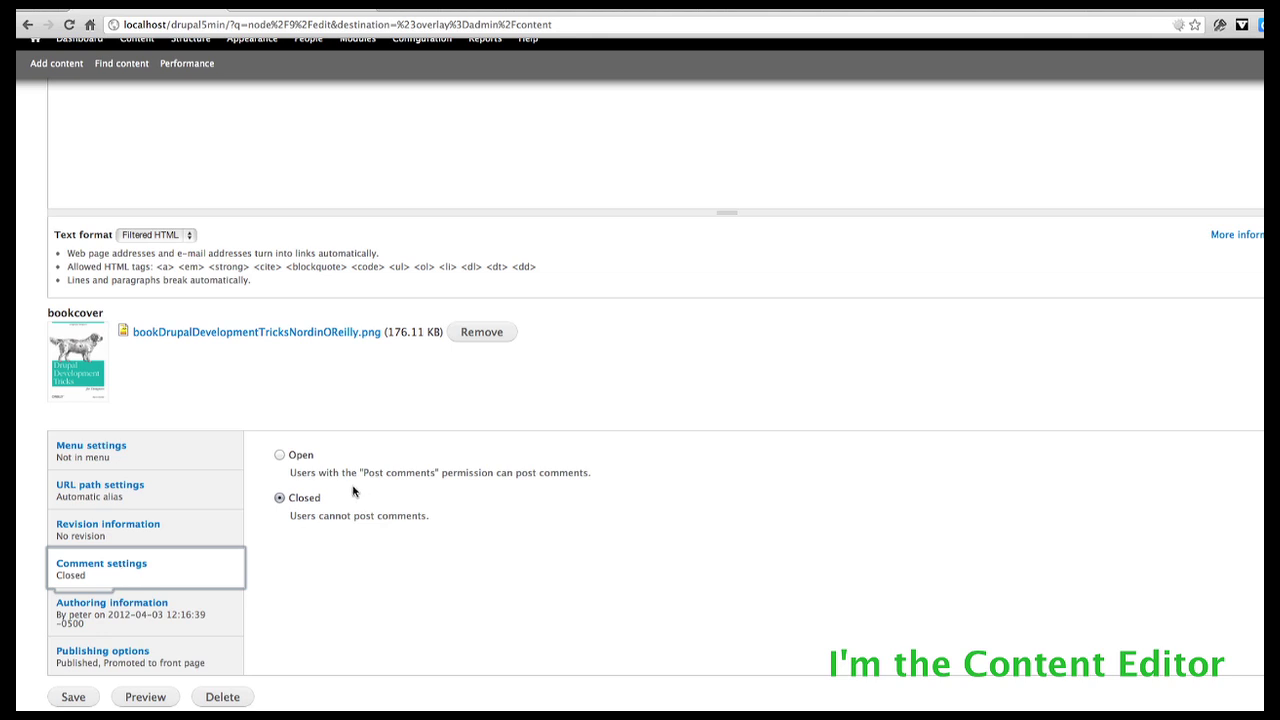
left_click(73, 697)
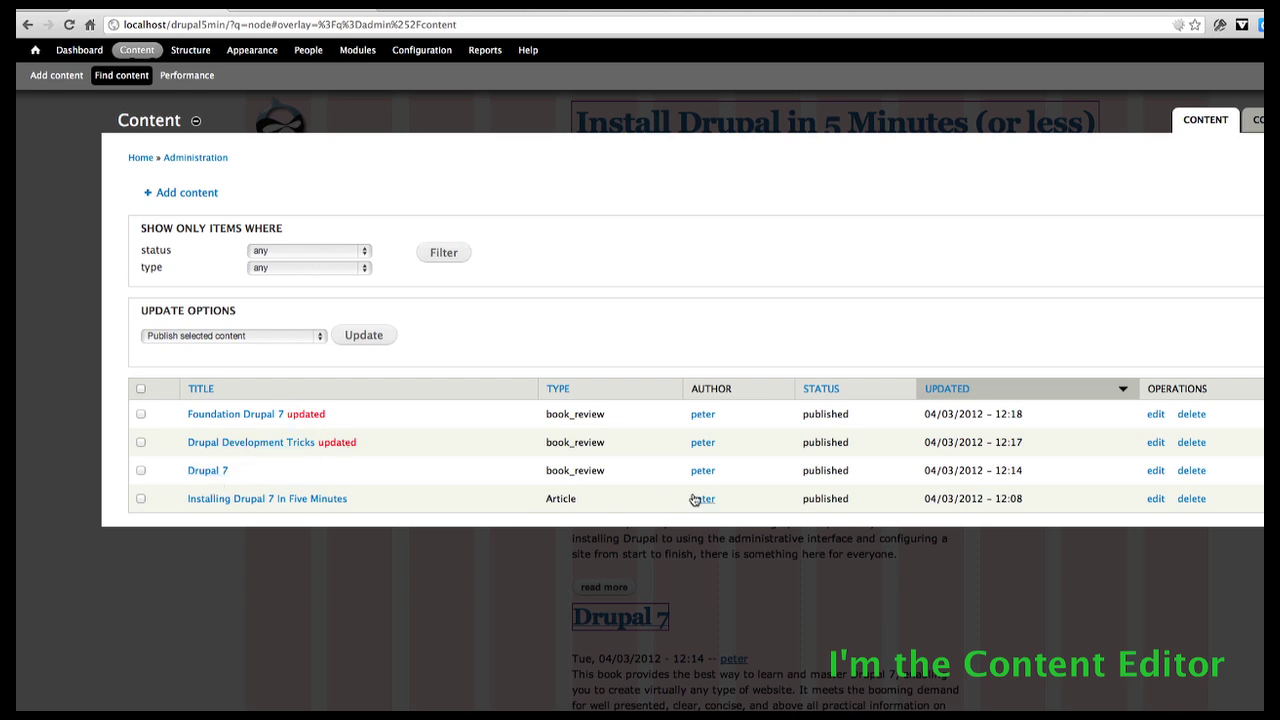
left_click(1156, 474)
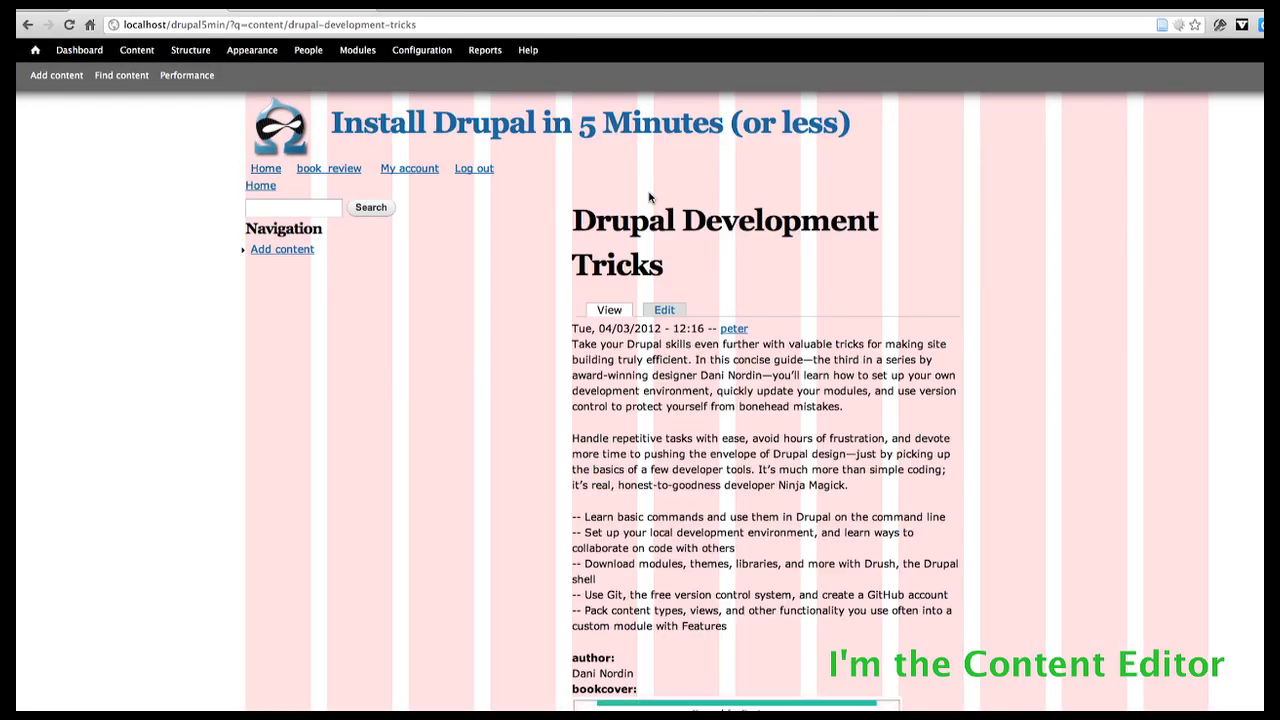
Step: Examine the Drupal Development Tricks page and the book_review listing for each book's cover, title, author and summary
scroll(672, 487, "down", 6)
scroll(672, 487, "up", 8)
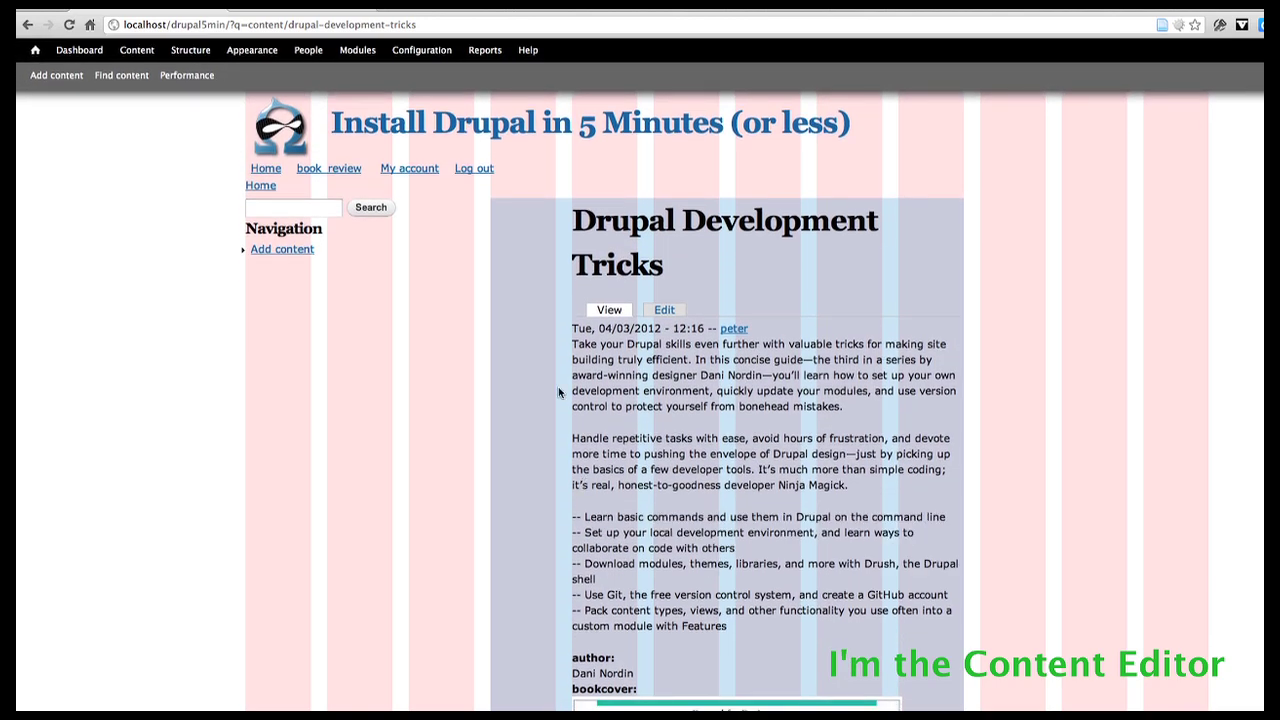
left_click(335, 170)
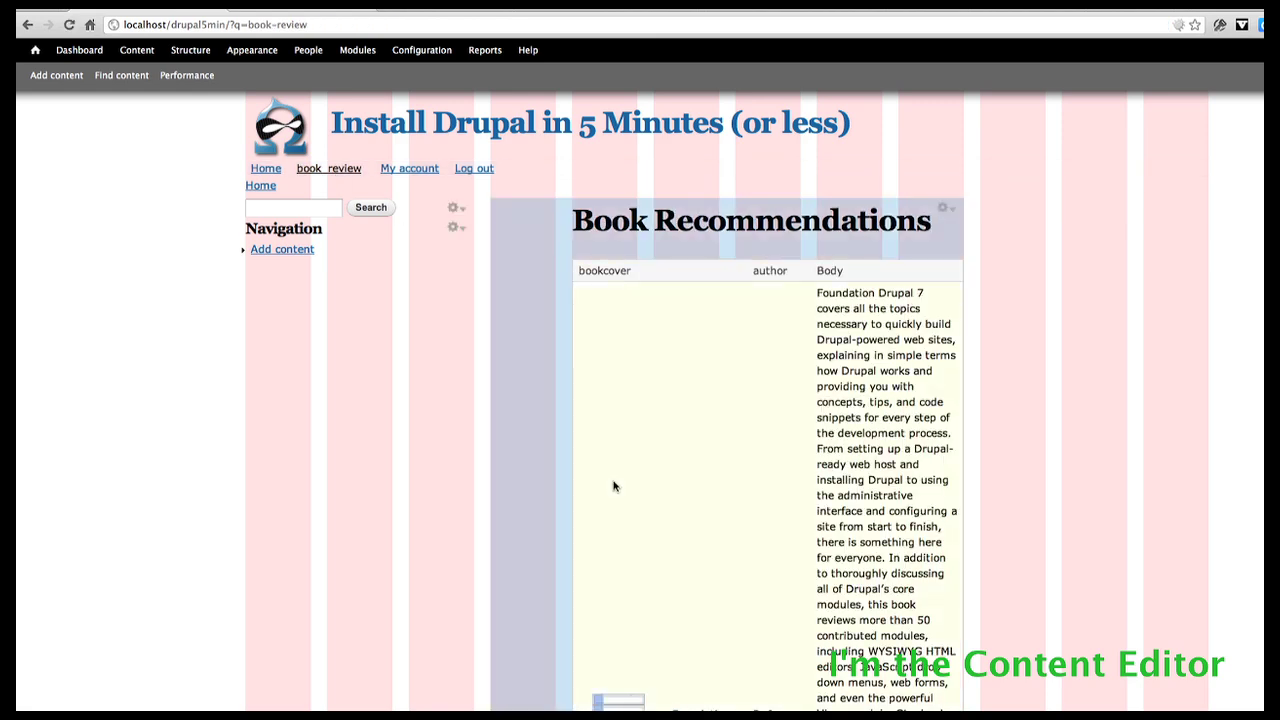
scroll(438, 470, "down", 5)
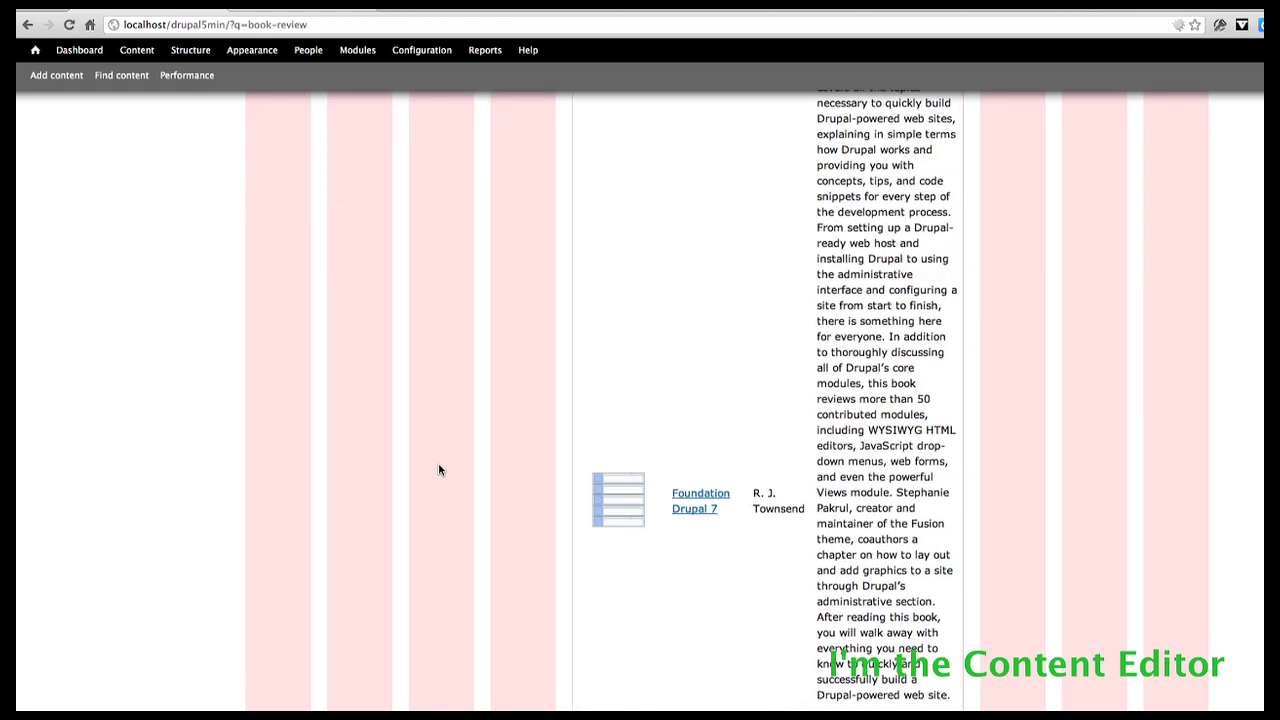
scroll(438, 470, "down", 10)
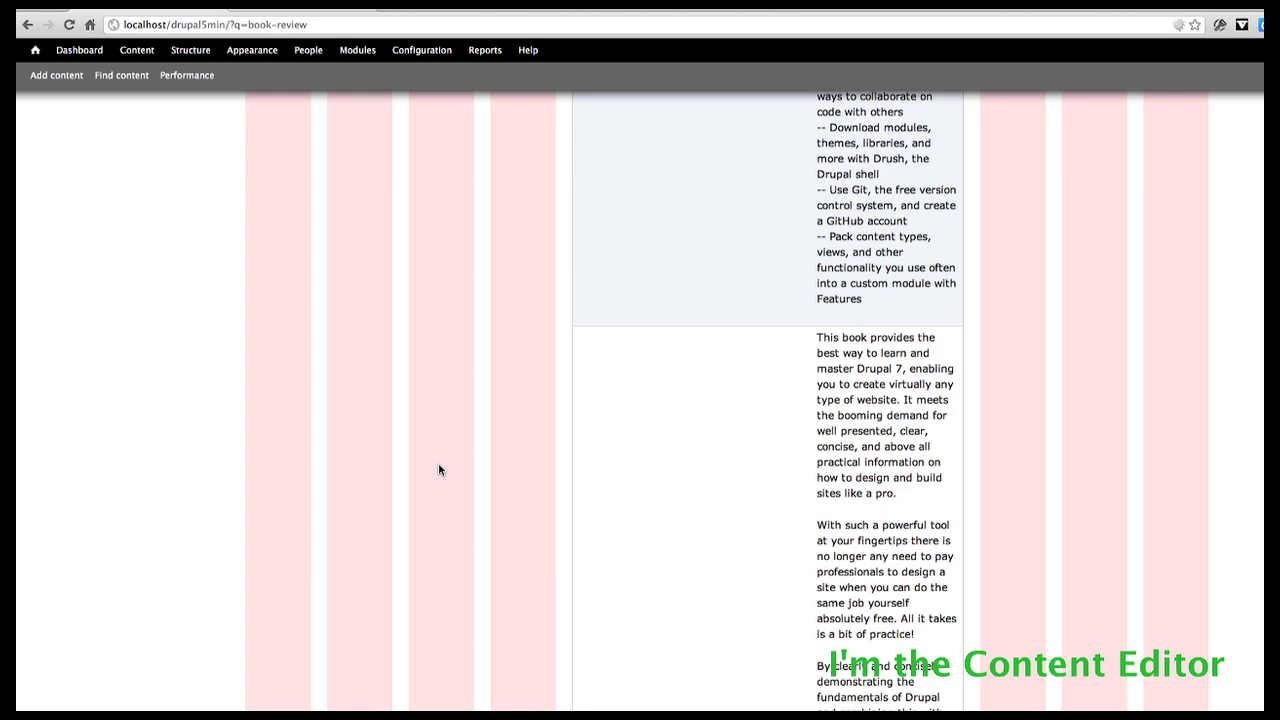
scroll(438, 470, "up", 5)
scroll(438, 470, "down", 8)
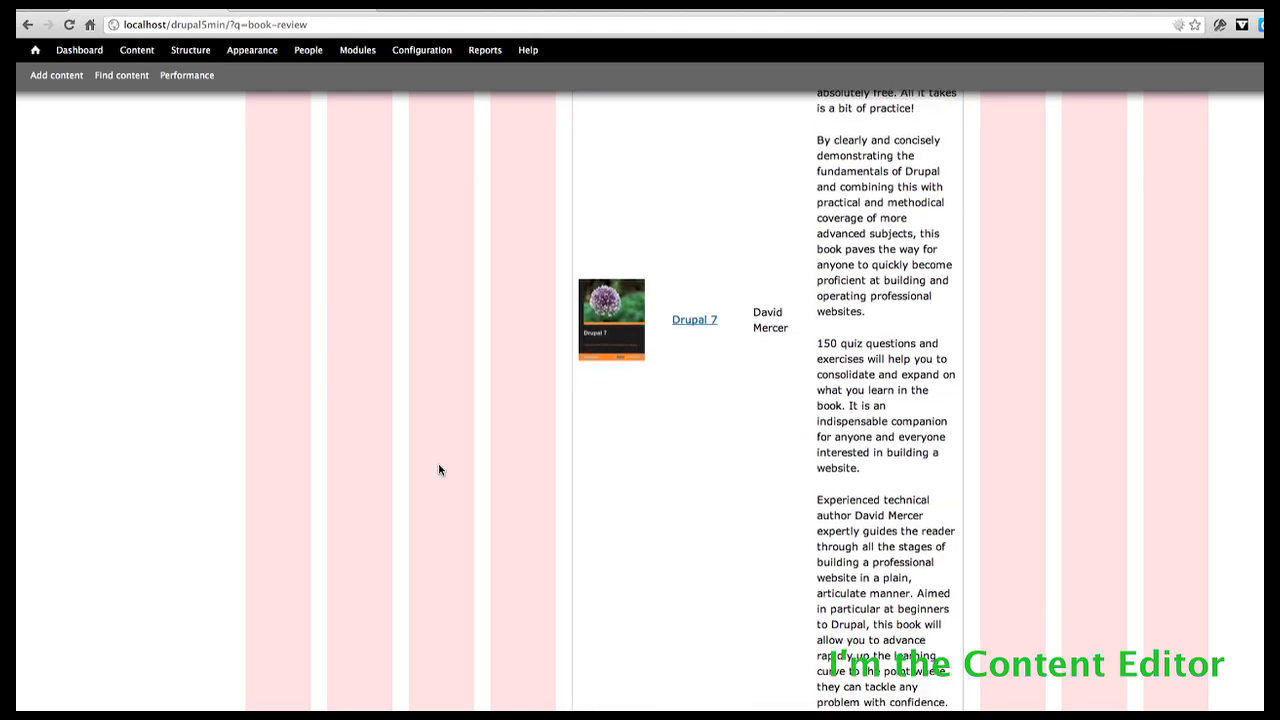
scroll(438, 470, "up", 18)
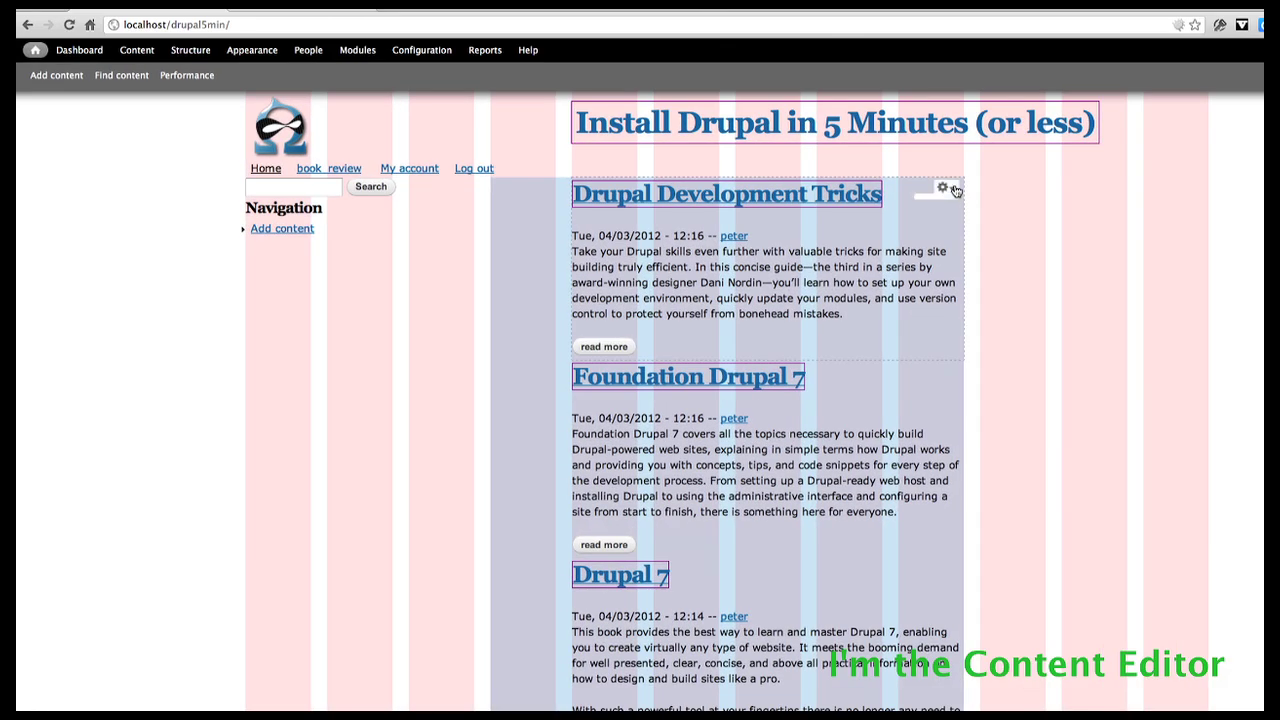
Step: Turn off front page promotion for the Drupal Development Tricks review, and save the Foundation Drupal 7 review without front page promotion
left_click(953, 190)
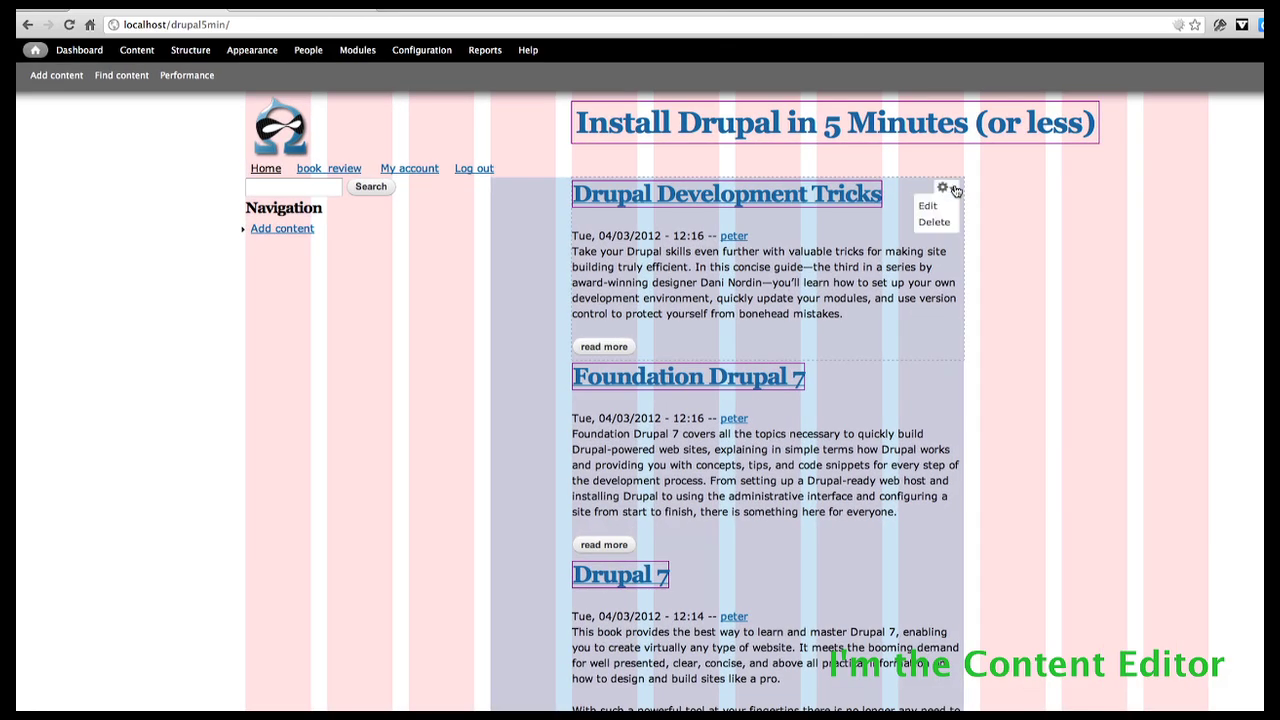
left_click(932, 207)
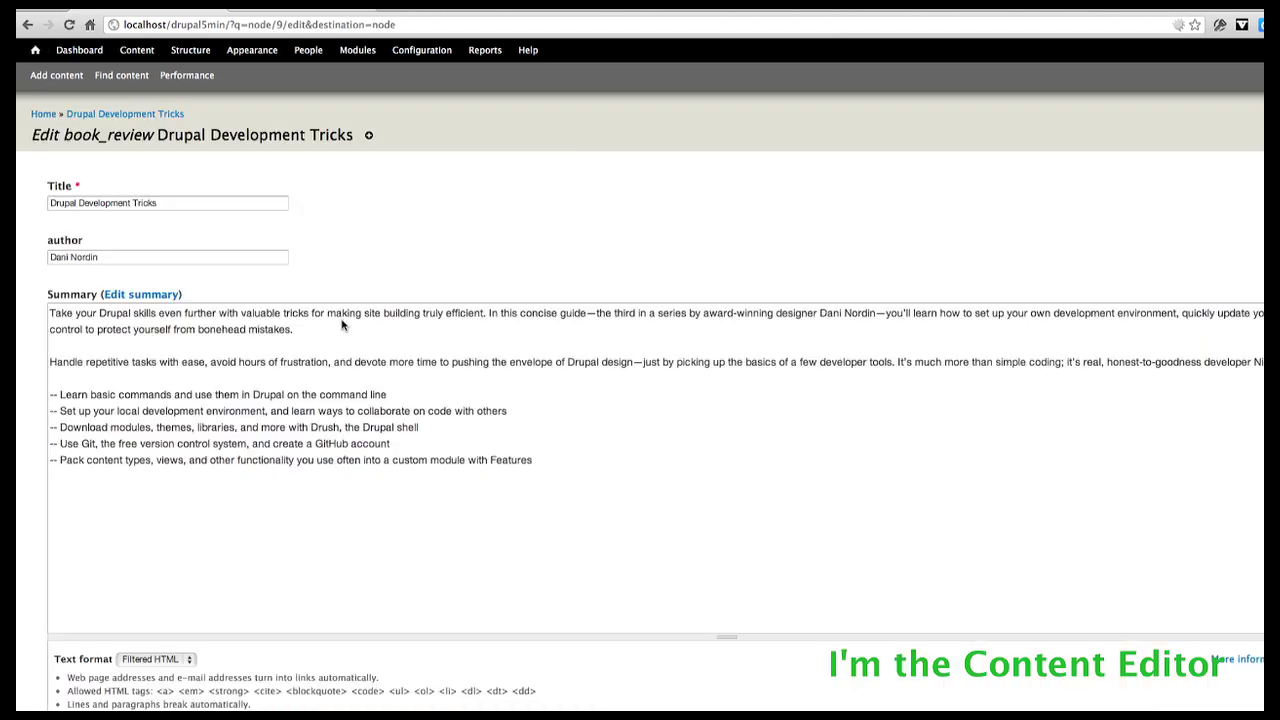
scroll(280, 287, "down", 10)
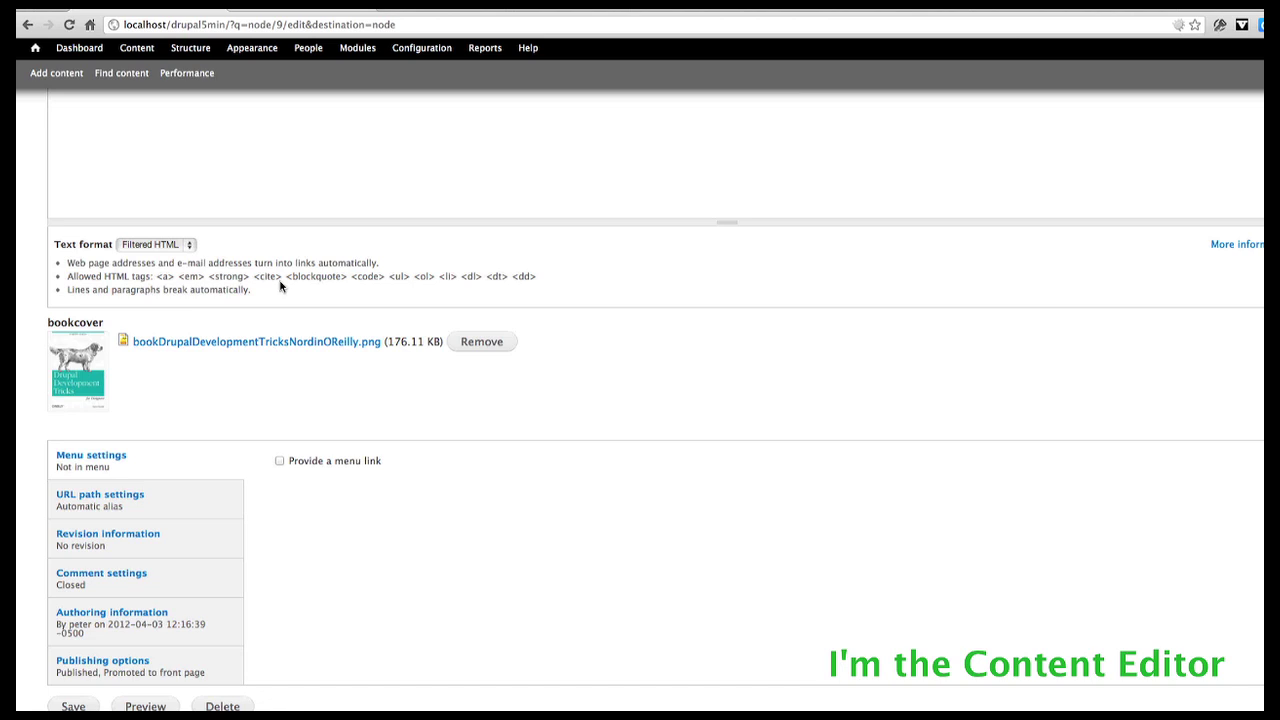
left_click(136, 665)
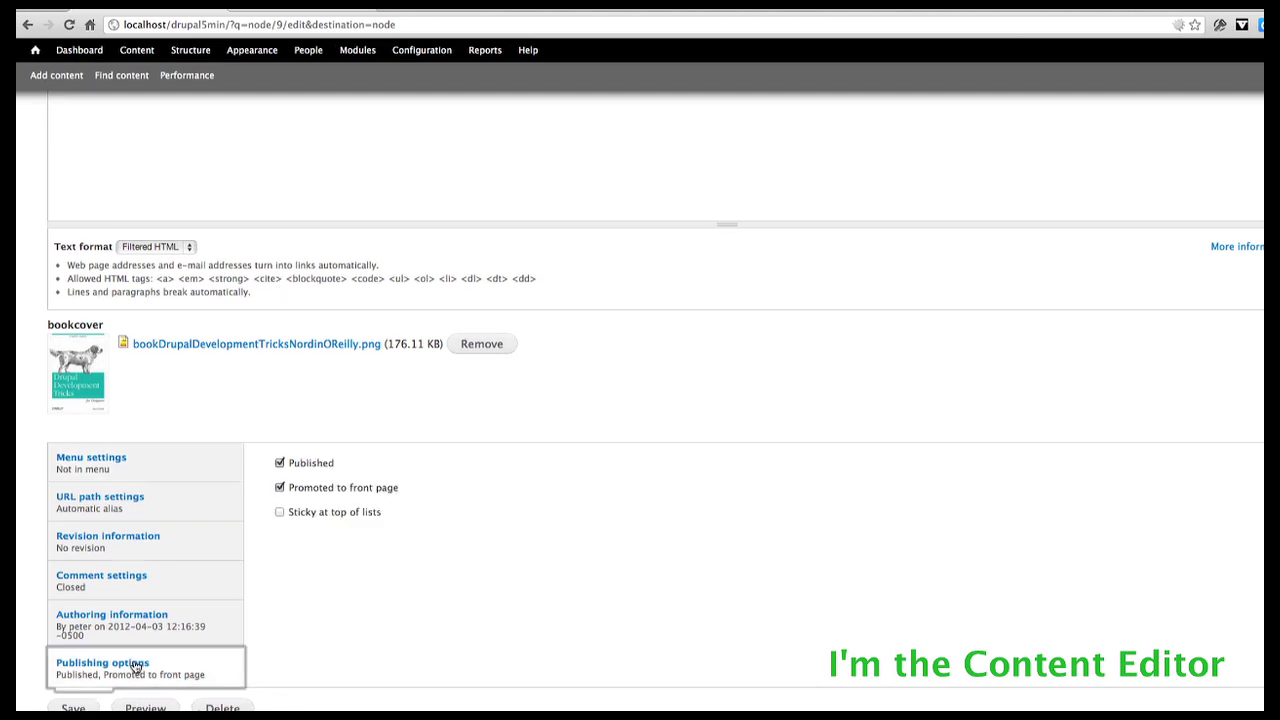
left_click(280, 489)
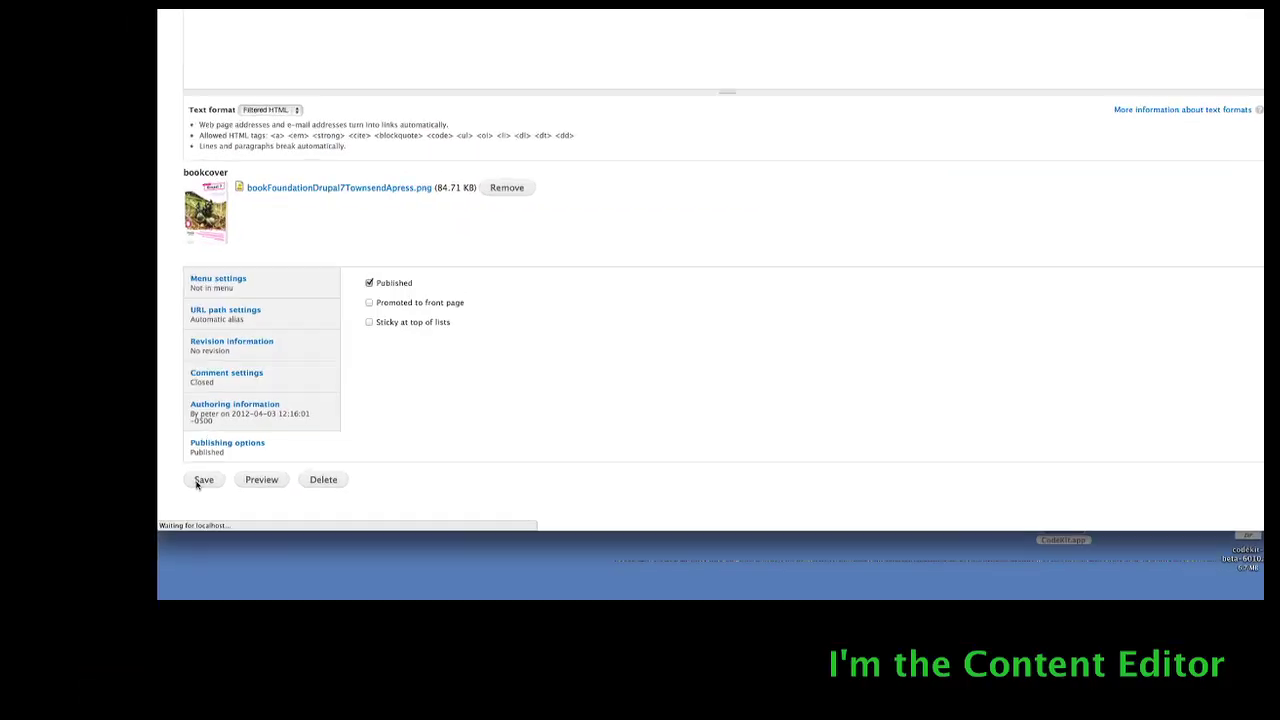
left_click(203, 480)
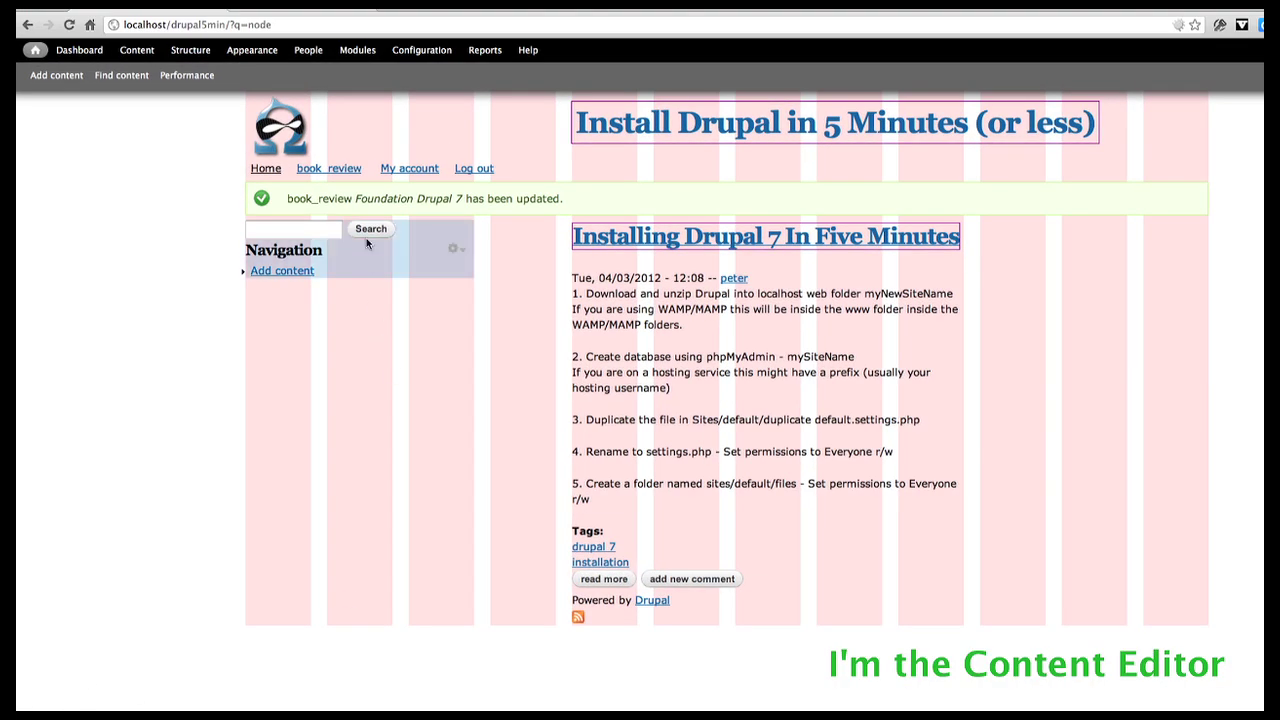